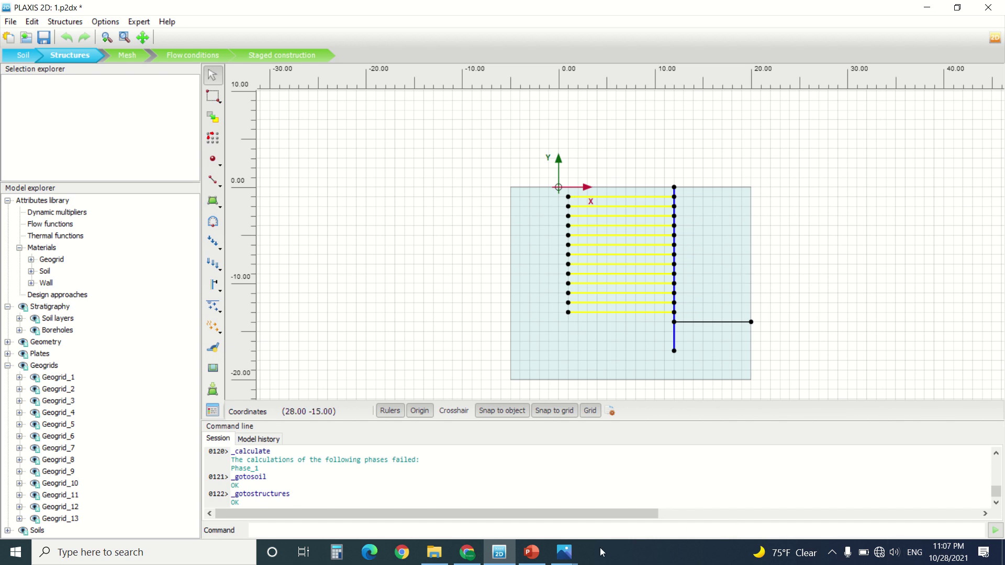
# Step: Review the geogrid wall photos download (2).jfif, grid-reinforcement2.jpg and the cross-section, ending on download (1).jfif
pyautogui.moveTo(565, 553)
pyautogui.click(442, 495)
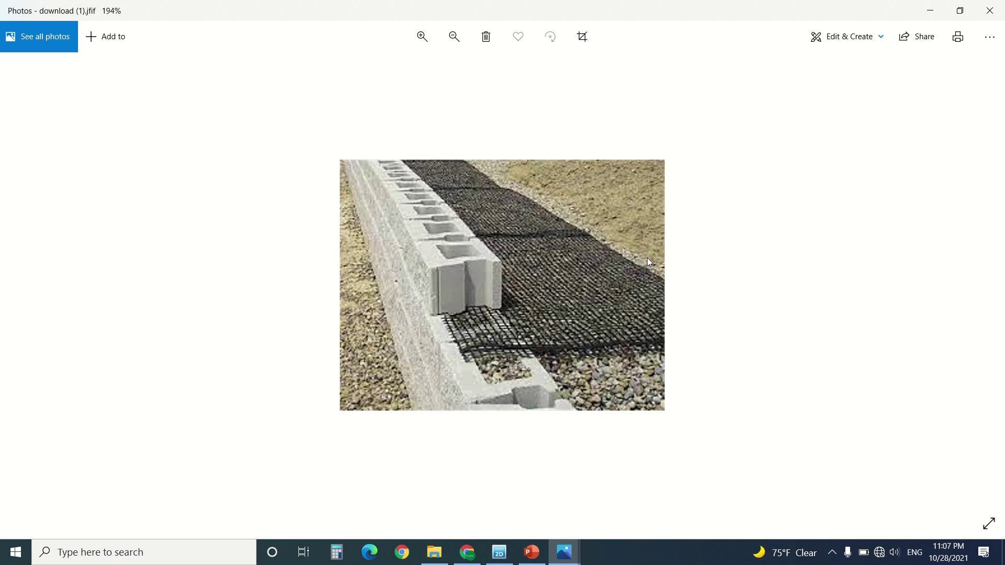
pyautogui.click(568, 553)
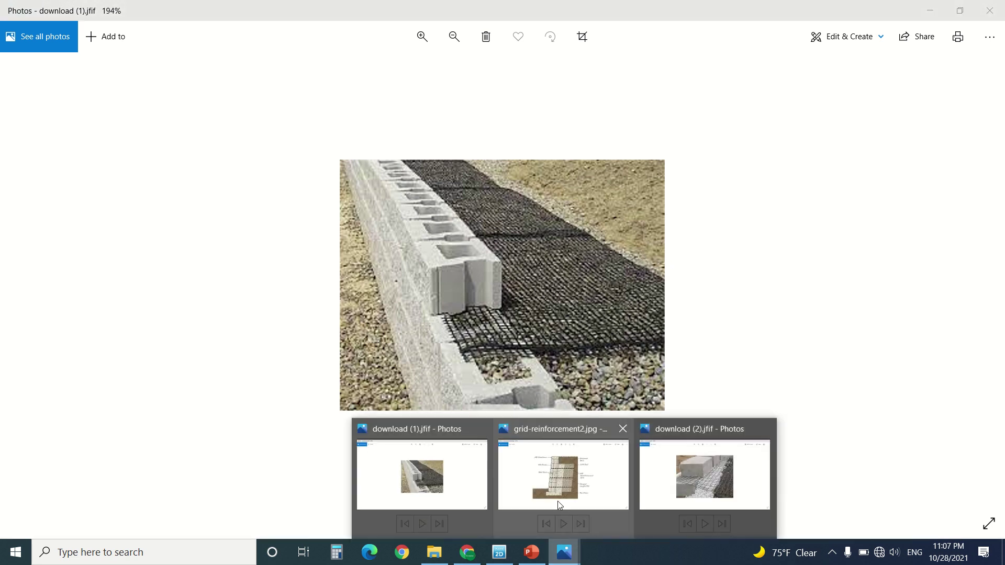
pyautogui.click(698, 477)
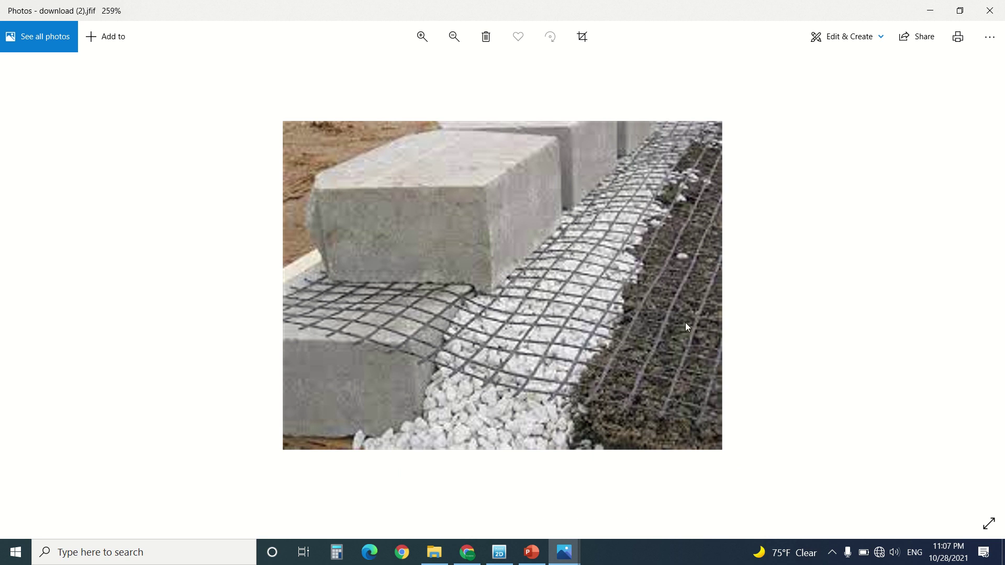
pyautogui.click(569, 551)
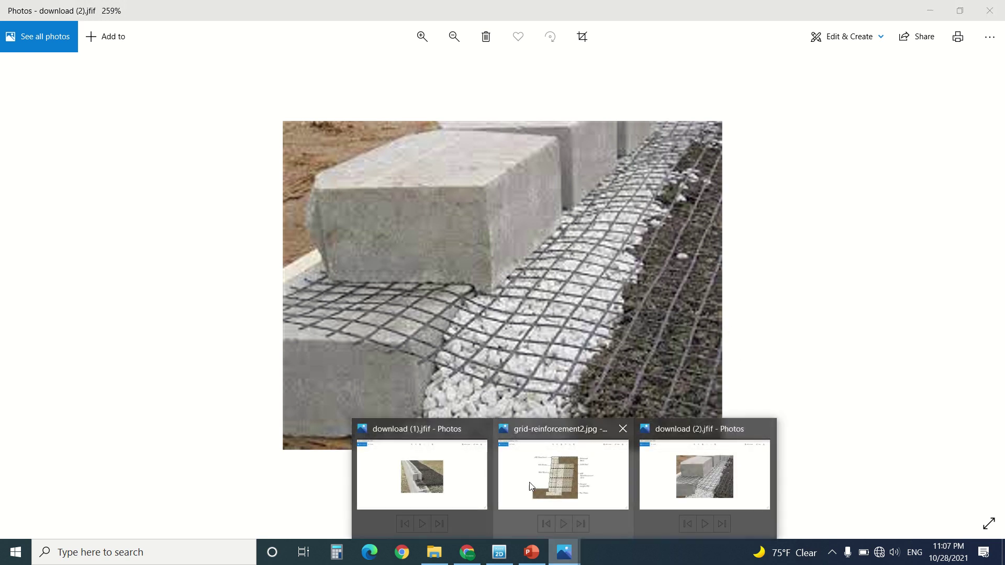
pyautogui.click(548, 488)
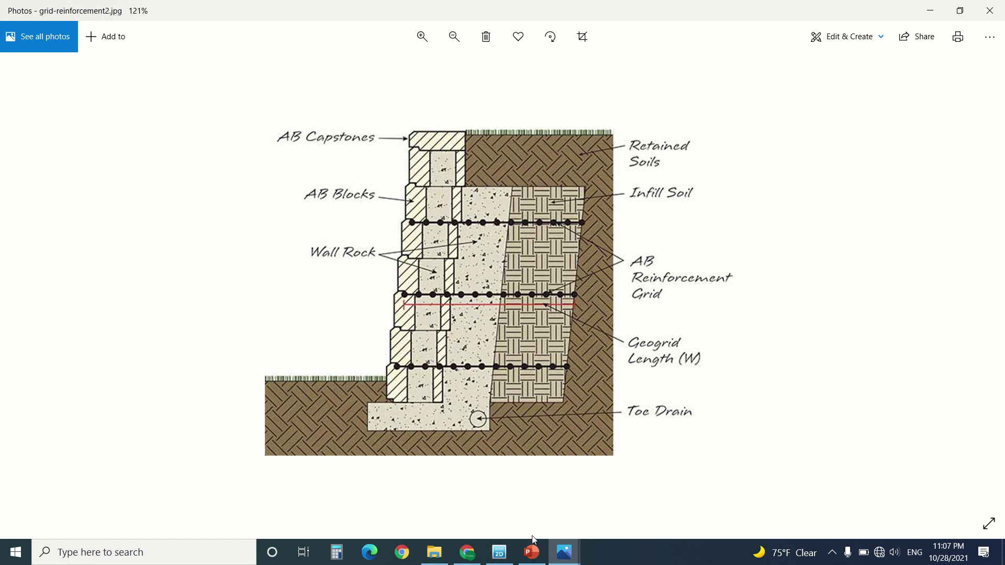
pyautogui.moveTo(559, 547)
pyautogui.click(466, 479)
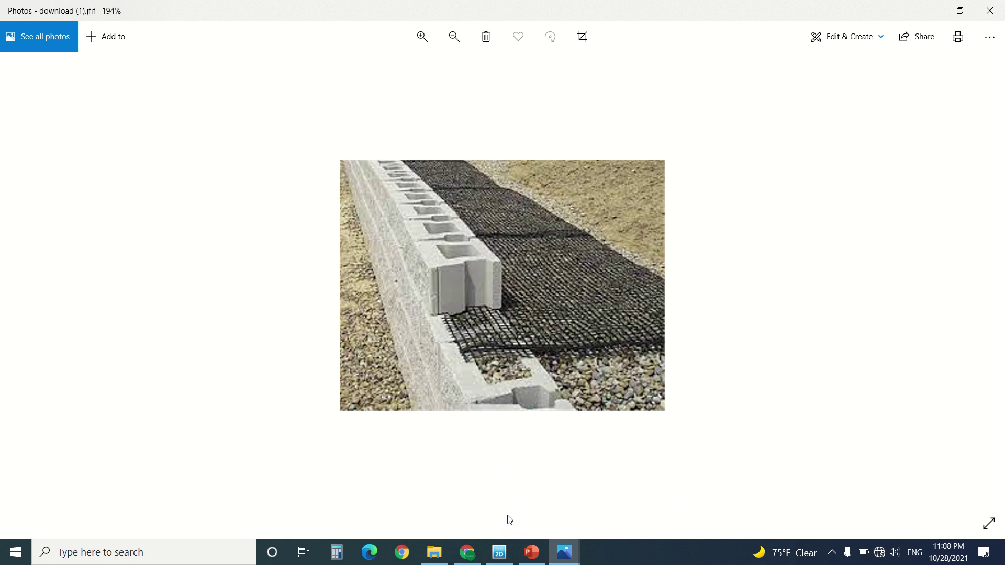
# Step: Back in PLAXIS Soil mode, check the Wall plate material (EA 15.00E3 kN/m) without changes
pyautogui.click(499, 552)
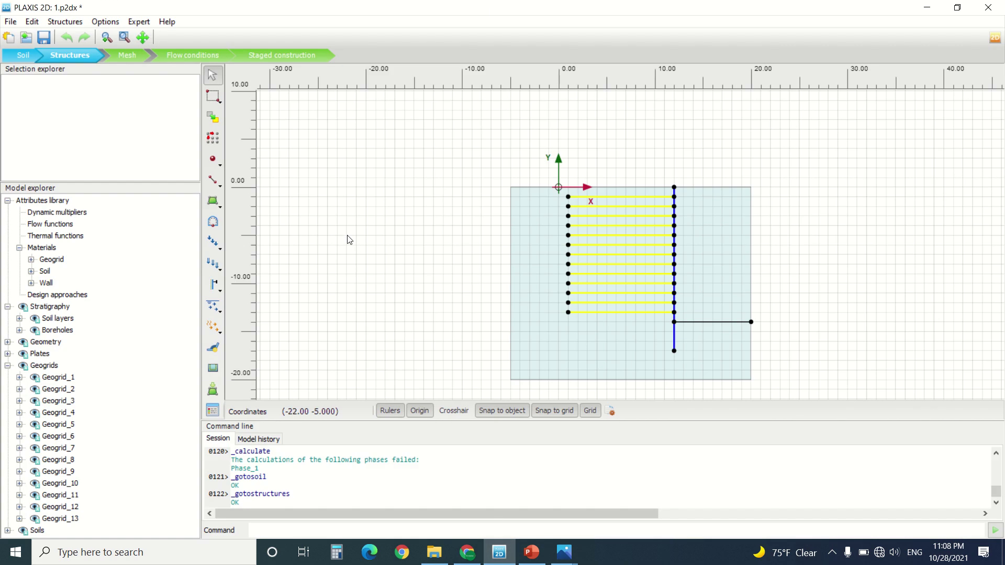
pyautogui.click(21, 55)
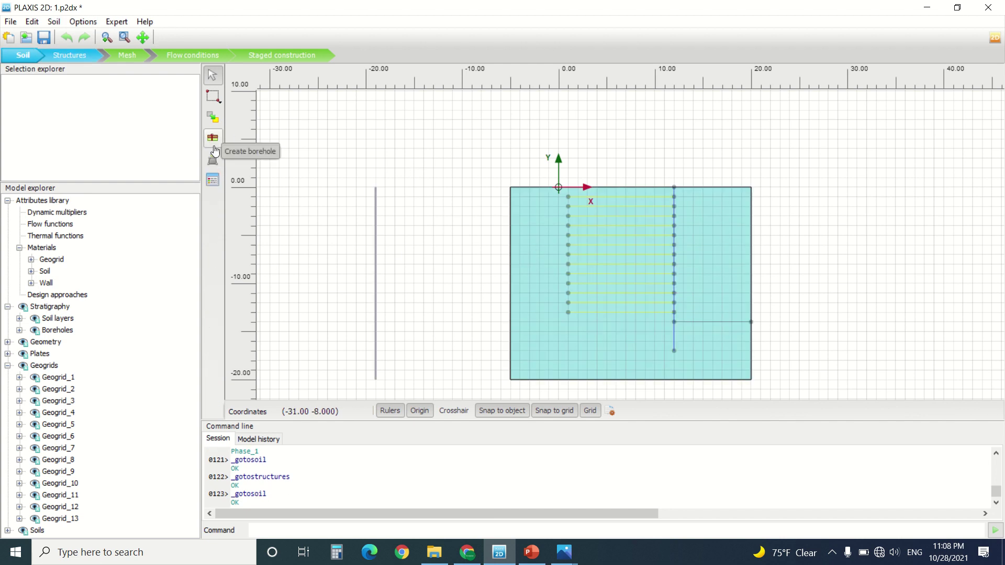
pyautogui.click(212, 180)
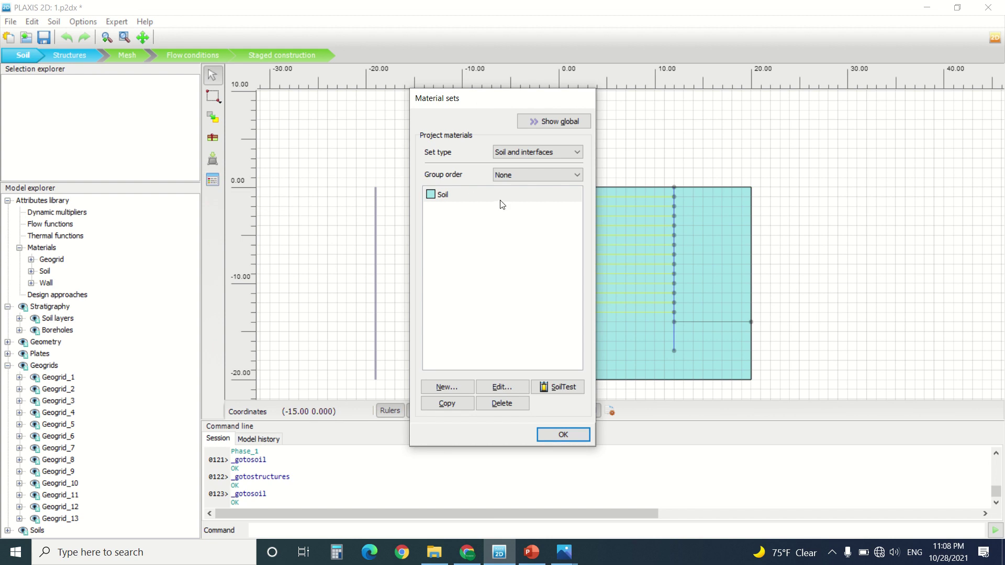
pyautogui.click(517, 153)
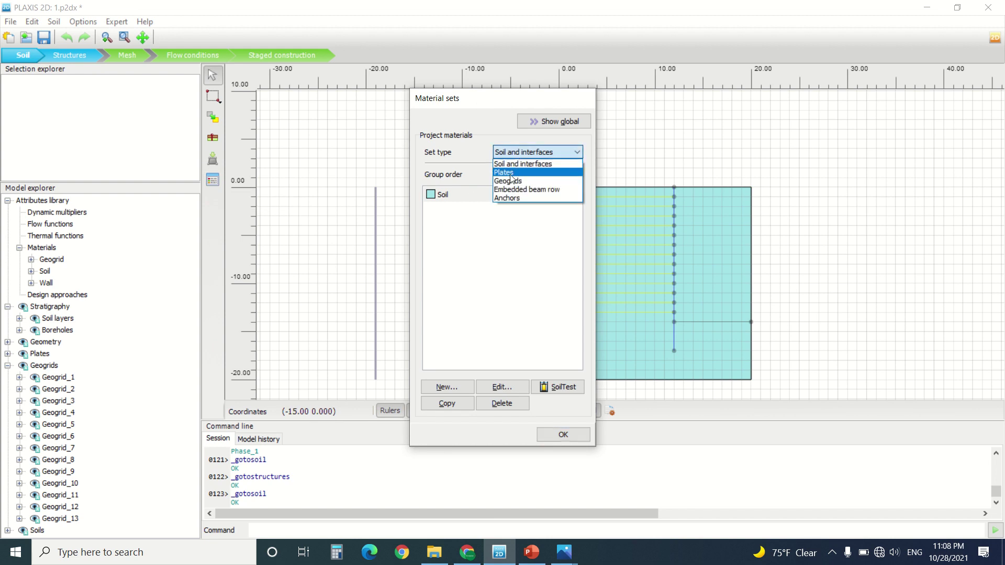
pyautogui.click(510, 173)
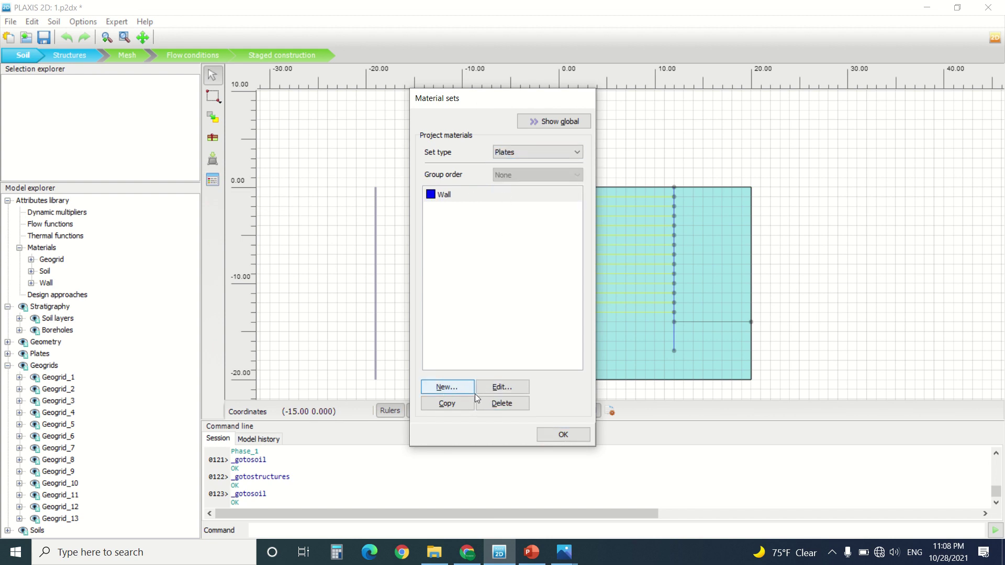
pyautogui.click(516, 388)
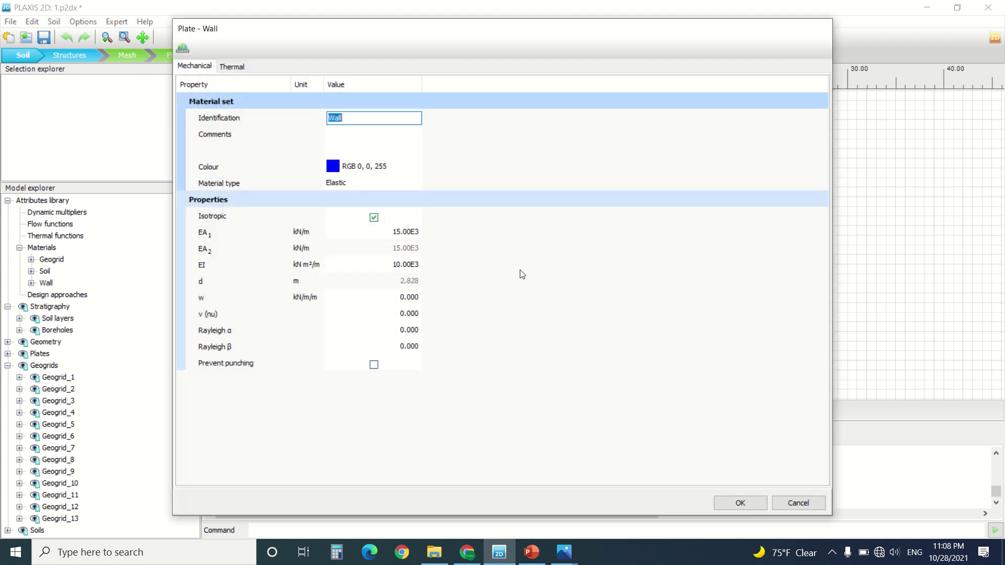
pyautogui.moveTo(864, 5)
pyautogui.click(799, 503)
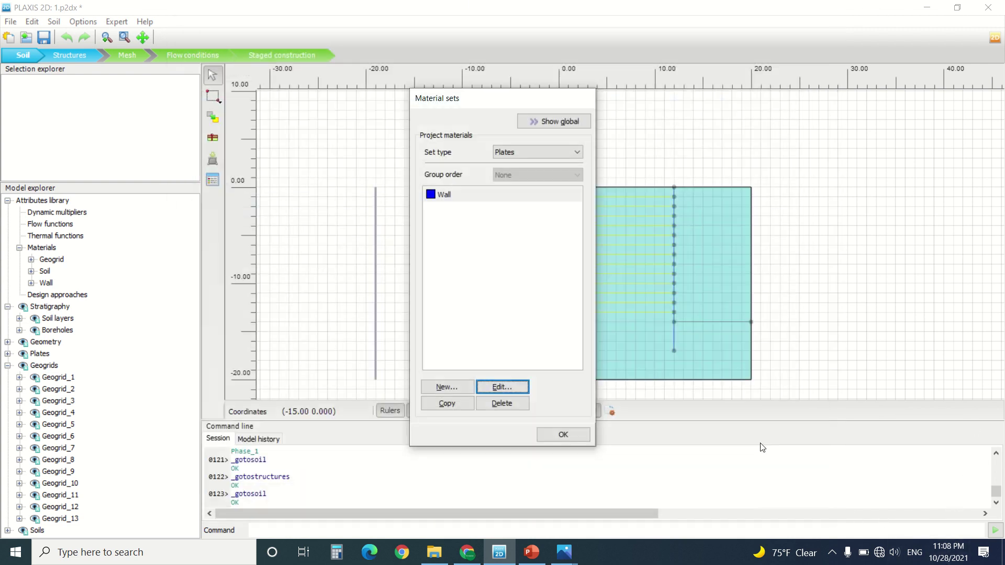
# Step: Check the Geogrid material (EA 25.00E3 kN/m) unchanged and close the material sets
pyautogui.click(529, 152)
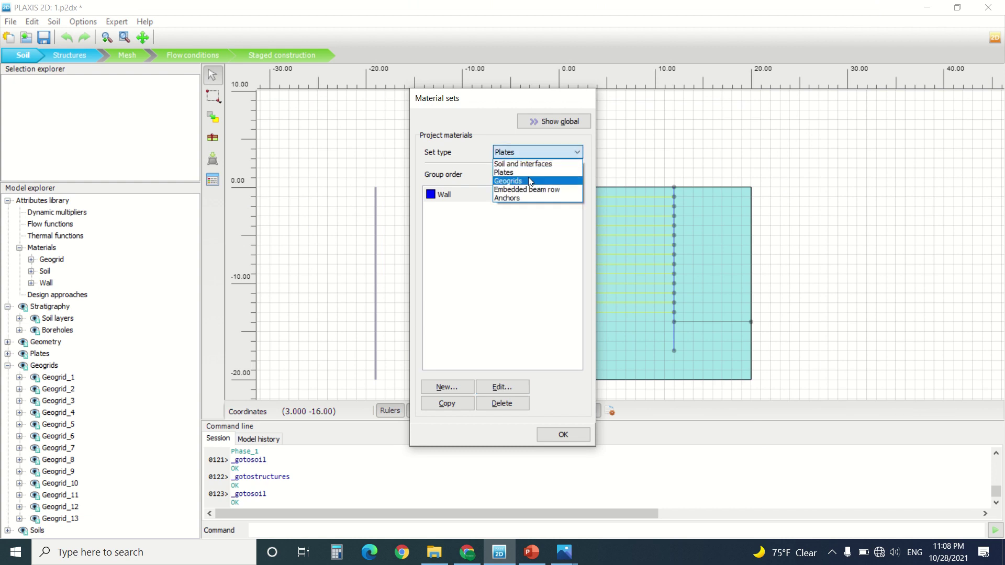
pyautogui.click(529, 181)
pyautogui.click(500, 388)
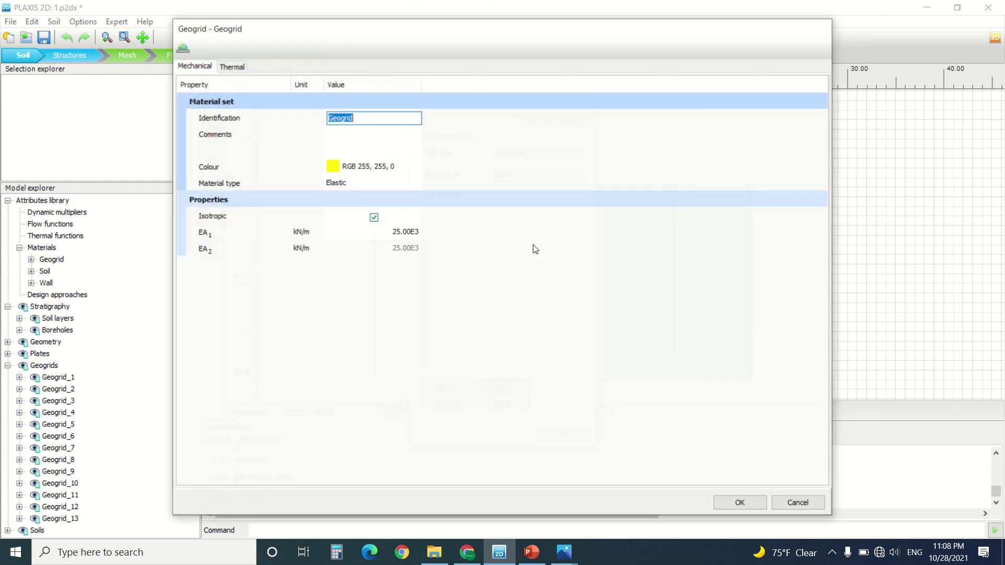
pyautogui.click(806, 504)
pyautogui.click(552, 436)
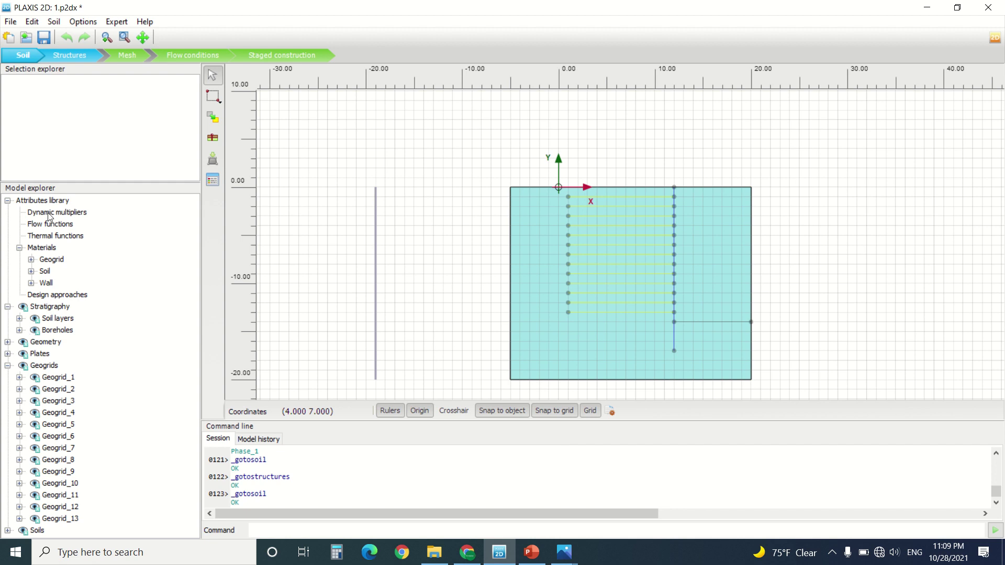
# Step: In Structures mode, inspect the lower wall segment's Plate > Set material options without changing them
pyautogui.click(87, 56)
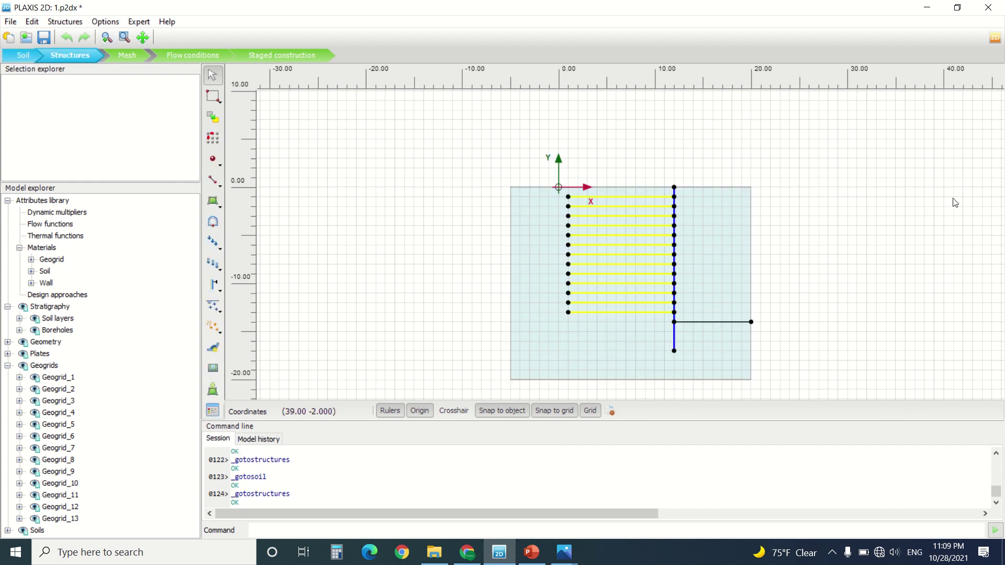
pyautogui.scroll(2, 906, 211)
pyautogui.scroll(-1, 606, 173)
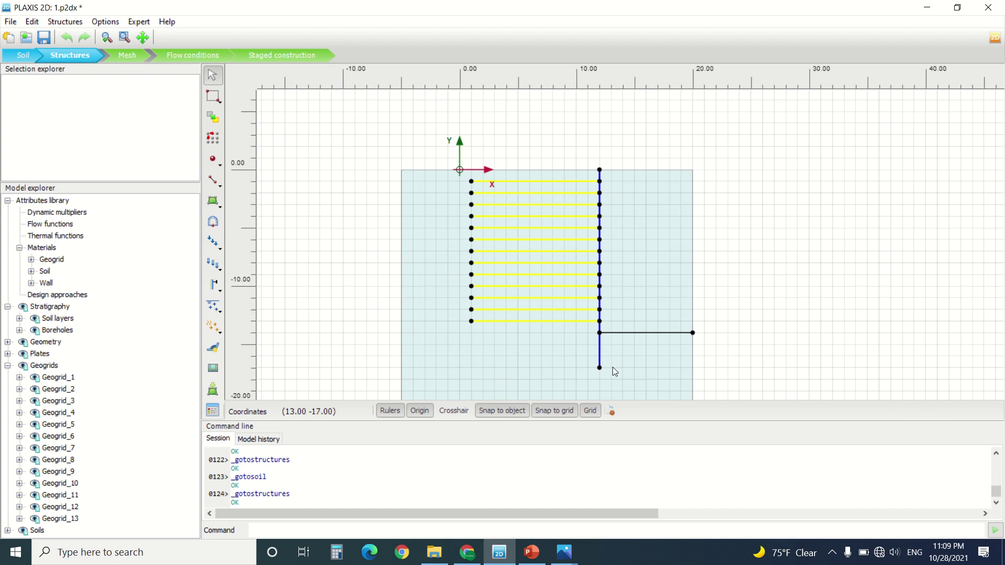
pyautogui.rightClick(601, 352)
pyautogui.moveTo(635, 312)
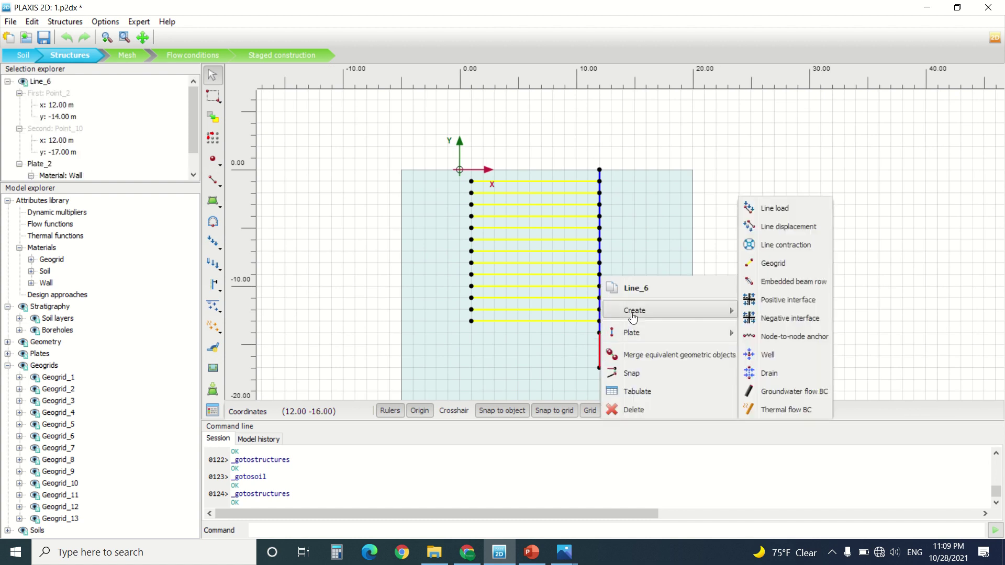
pyautogui.moveTo(696, 333)
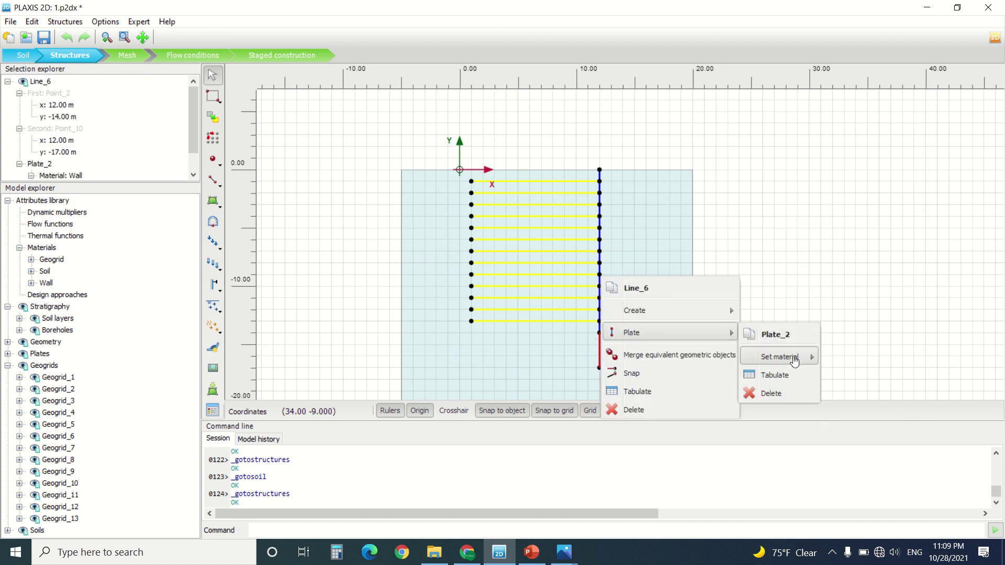
pyautogui.moveTo(796, 360)
pyautogui.click(787, 256)
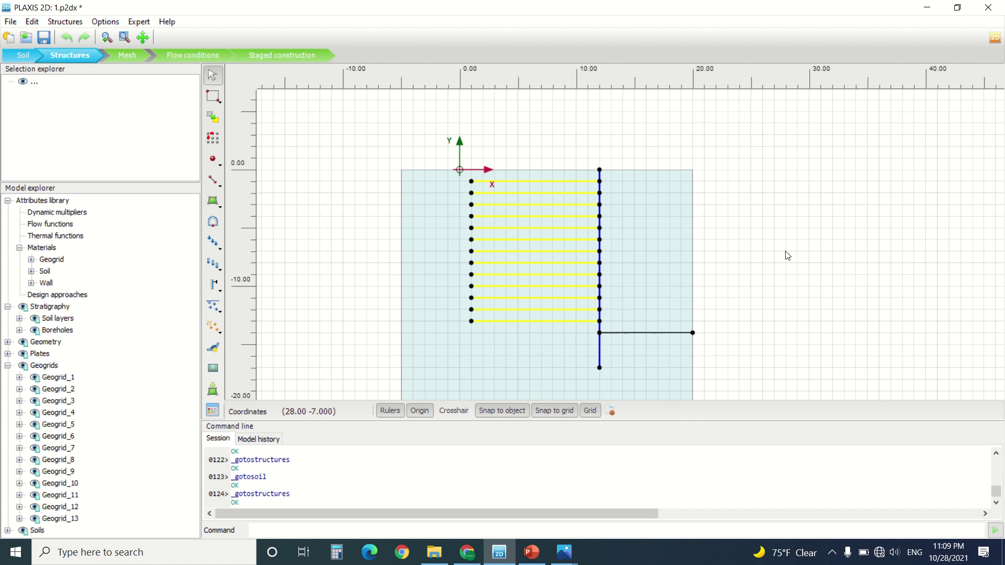
# Step: Select the top geogrid and look over the available line object types, then clear the selection
pyautogui.scroll(3, 641, 332)
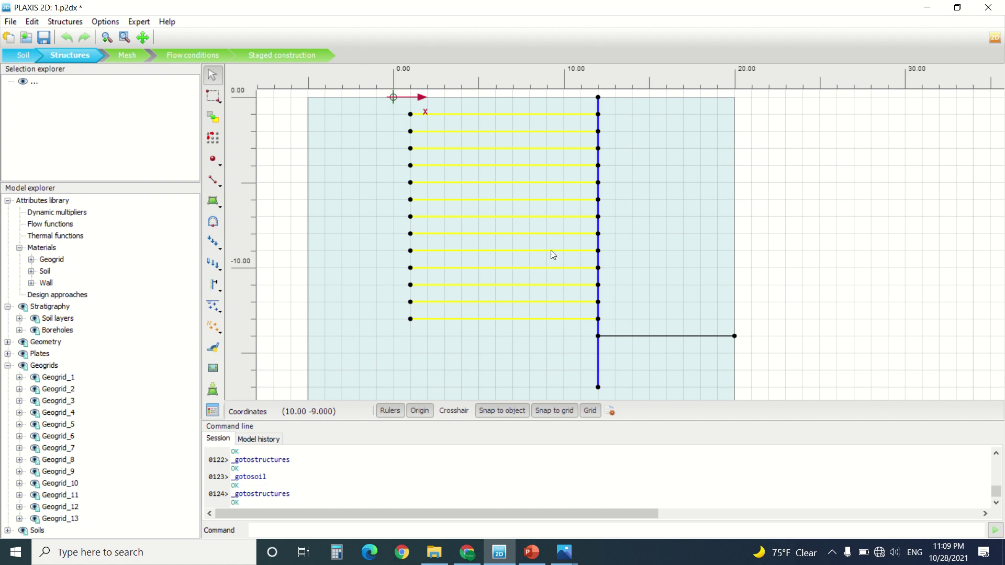
pyautogui.scroll(-1, 540, 241)
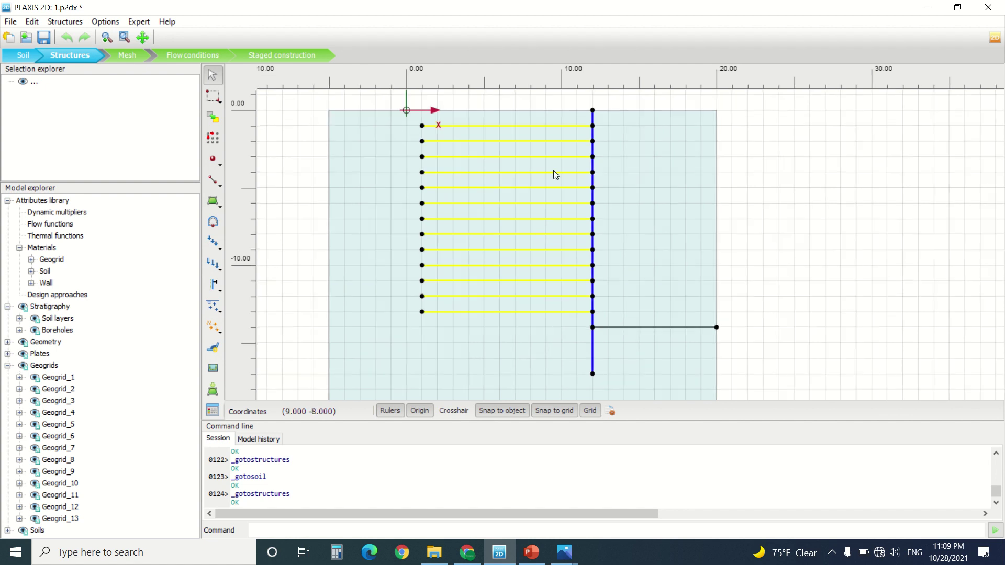
pyautogui.scroll(1, 580, 98)
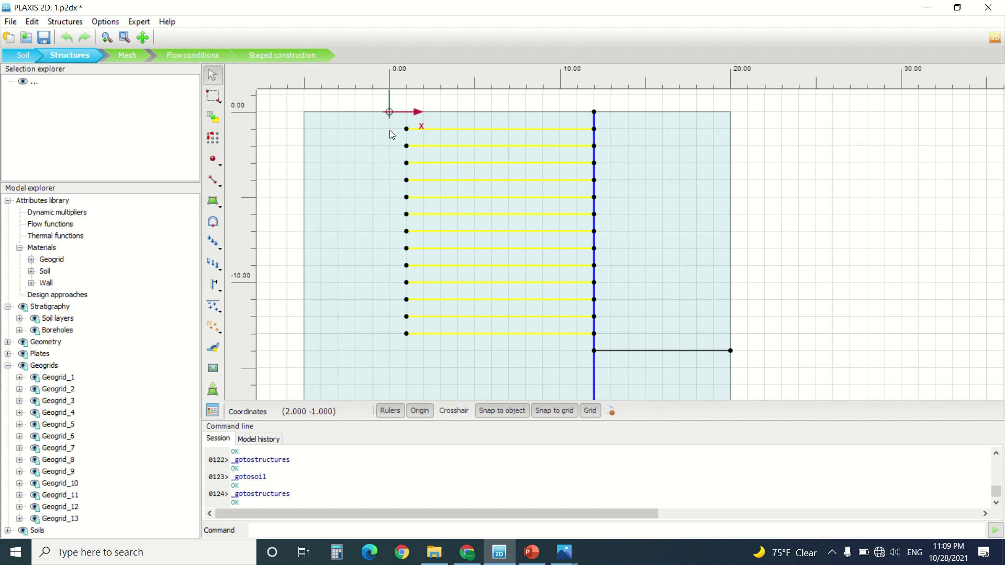
pyautogui.scroll(-1, 511, 256)
pyautogui.scroll(-1, 511, 255)
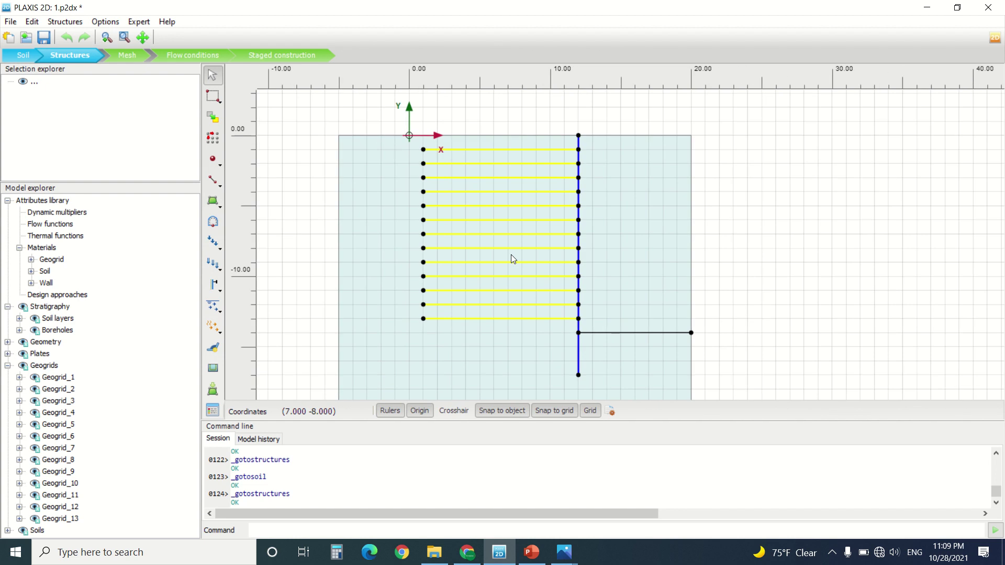
pyautogui.click(478, 150)
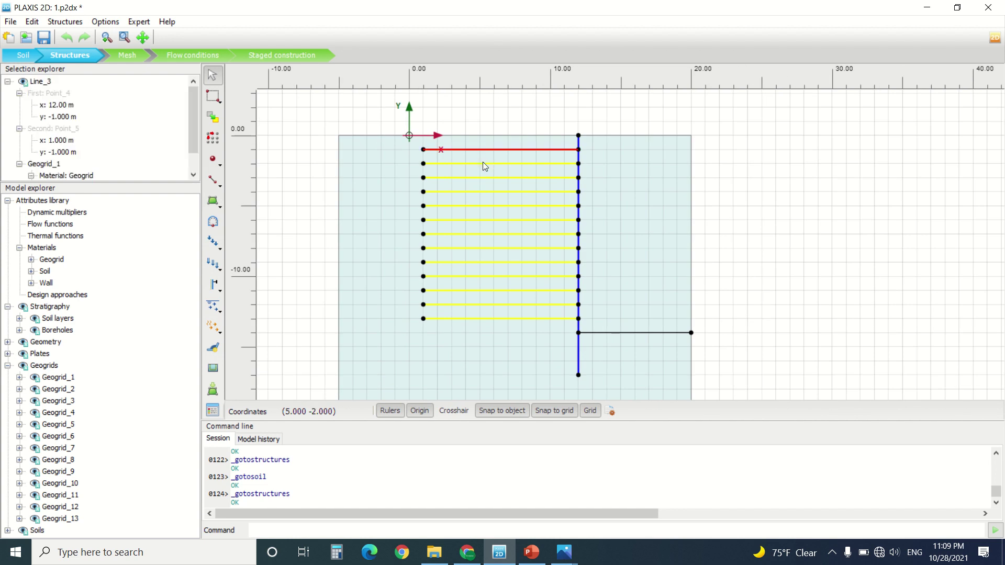
pyautogui.click(221, 183)
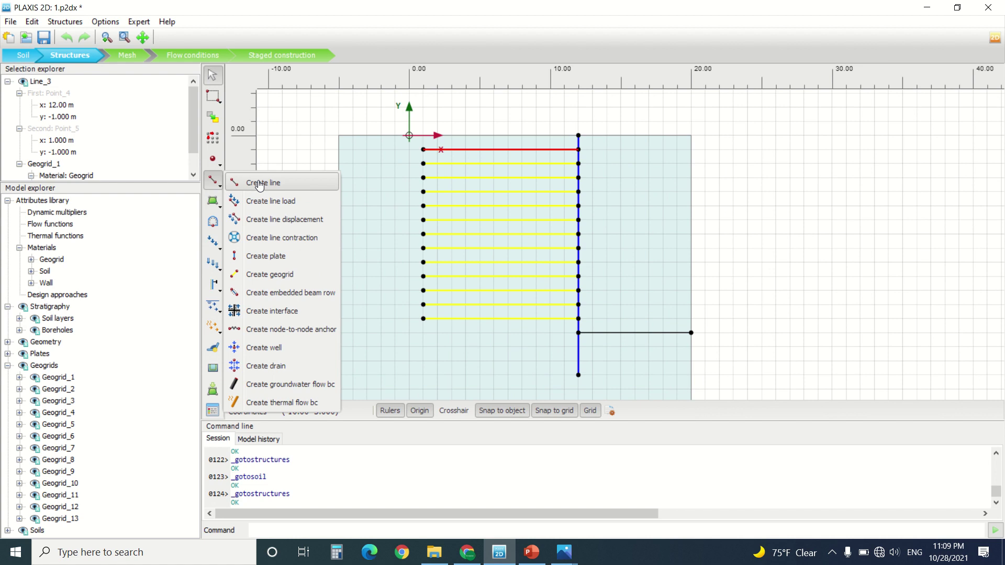
pyautogui.click(314, 138)
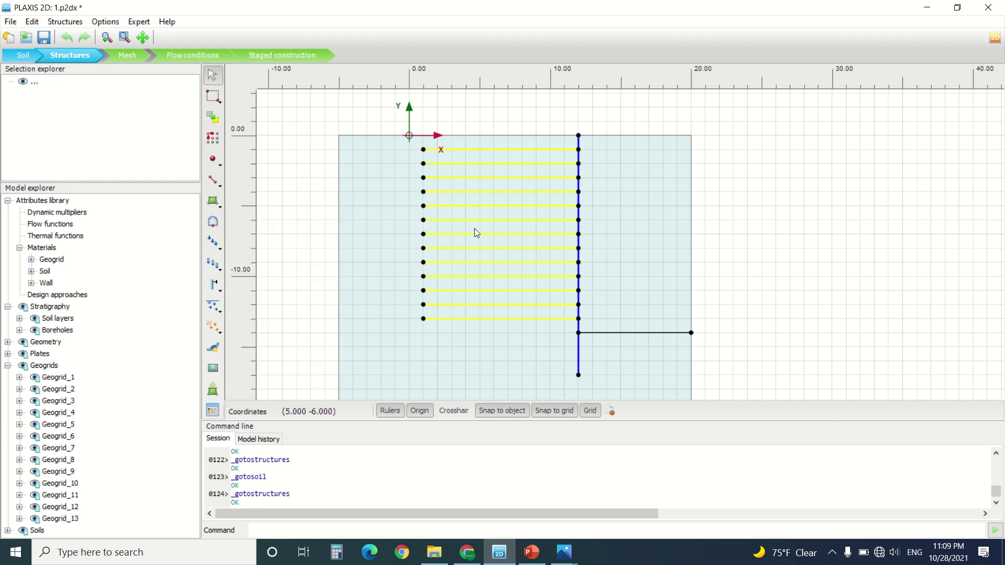
pyautogui.click(121, 58)
pyautogui.click(168, 54)
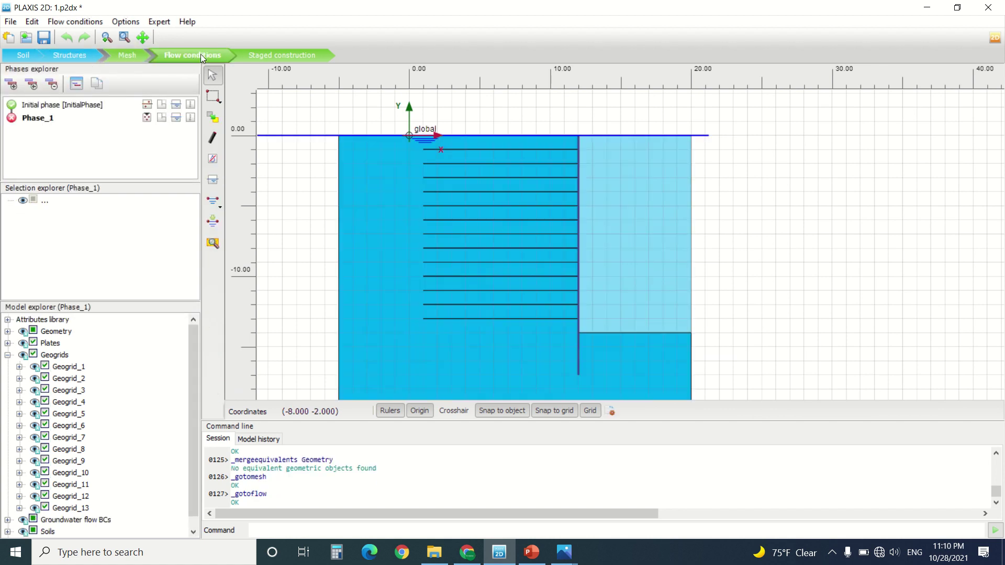
pyautogui.click(252, 55)
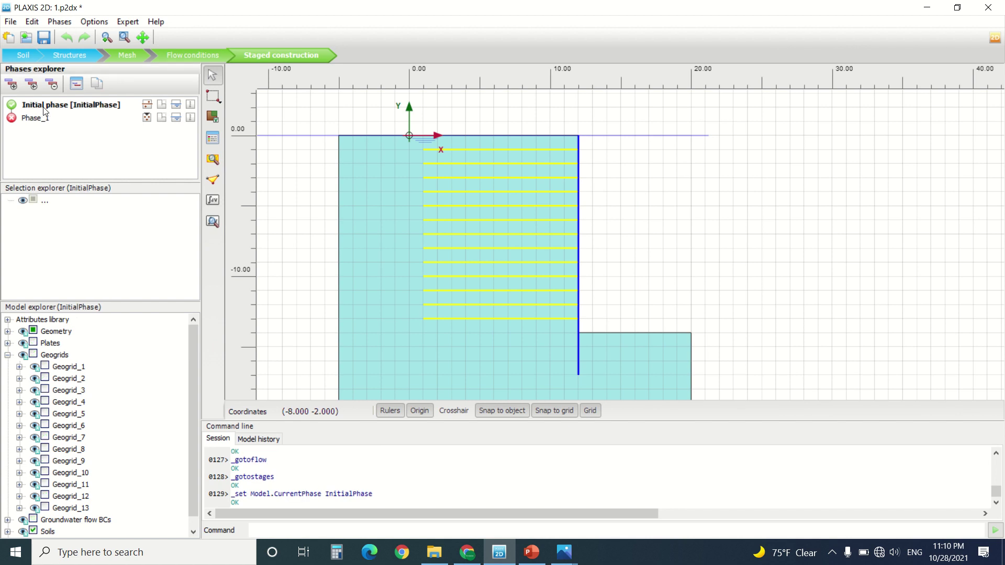
pyautogui.click(45, 110)
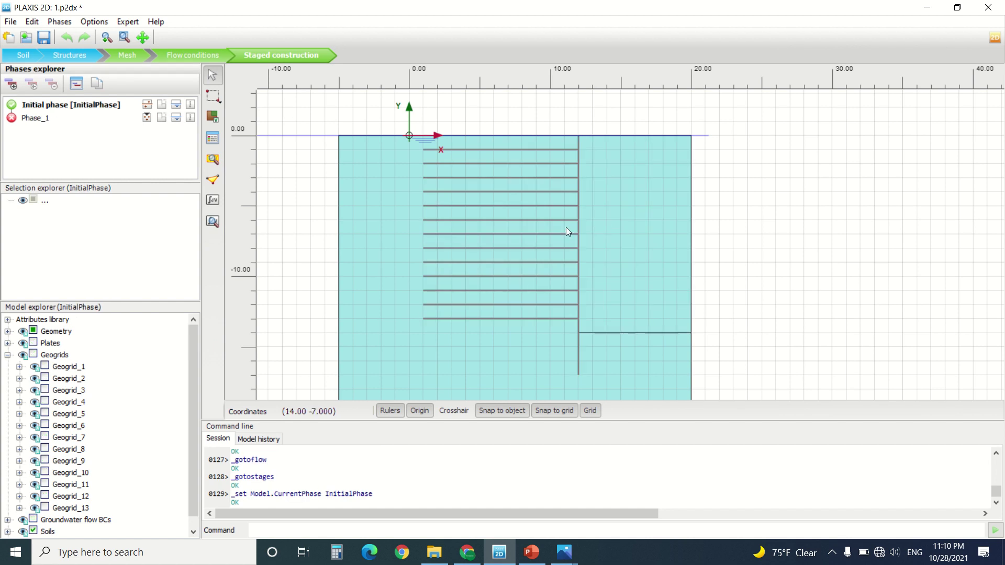
pyautogui.click(88, 120)
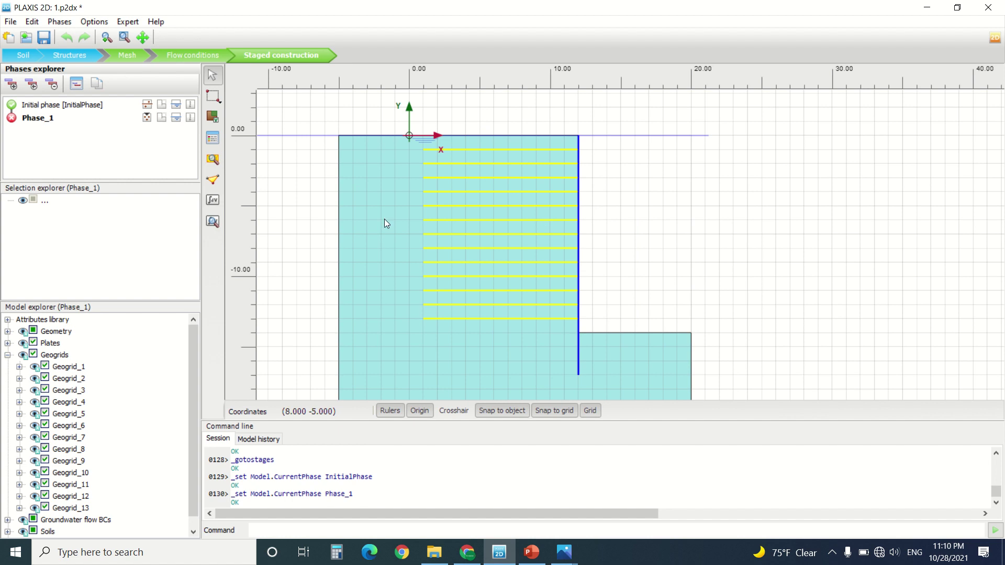
pyautogui.doubleClick(61, 123)
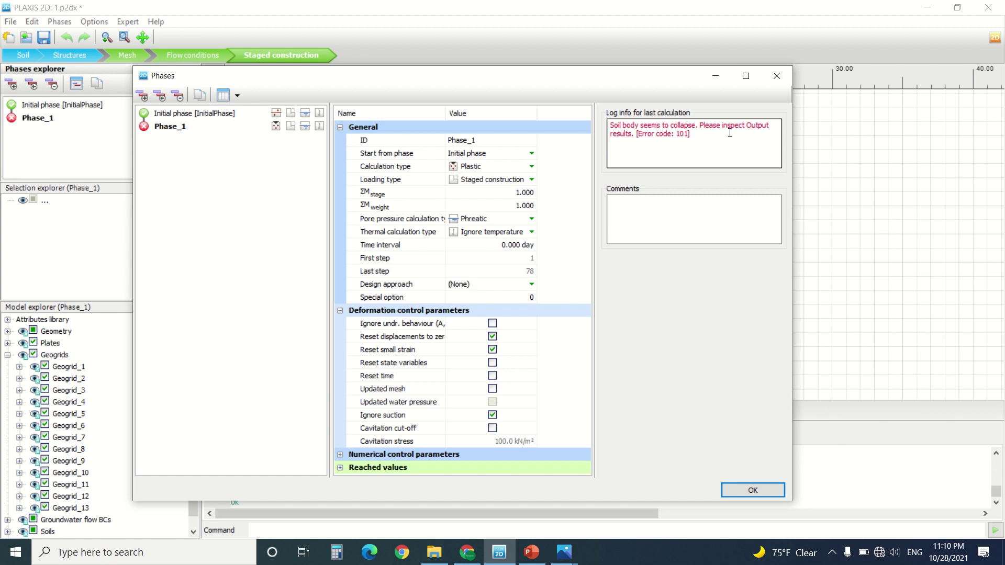
pyautogui.click(777, 76)
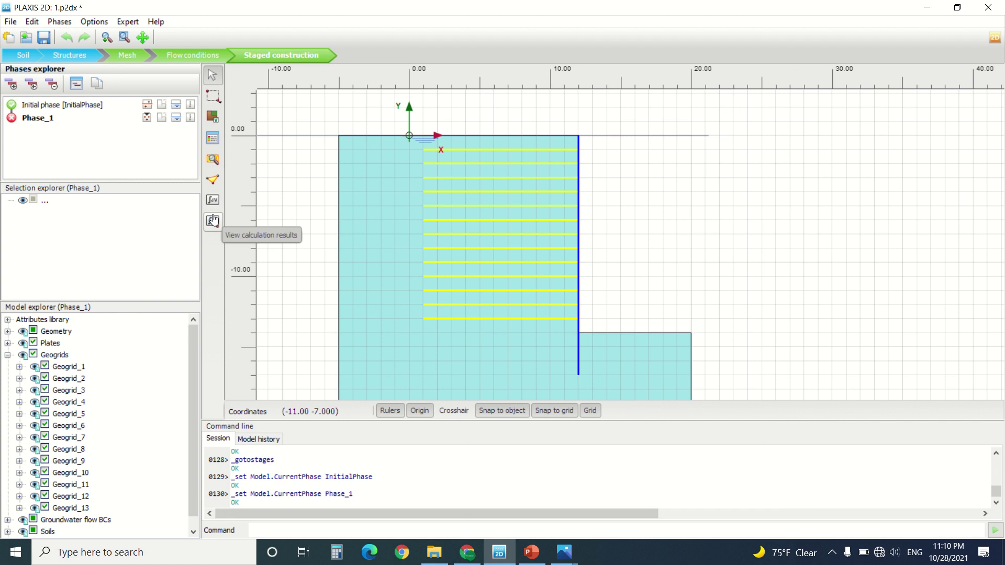
# Step: Open Phase_1's calculation results, dismissing the server-connection error and News Feed
pyautogui.click(213, 220)
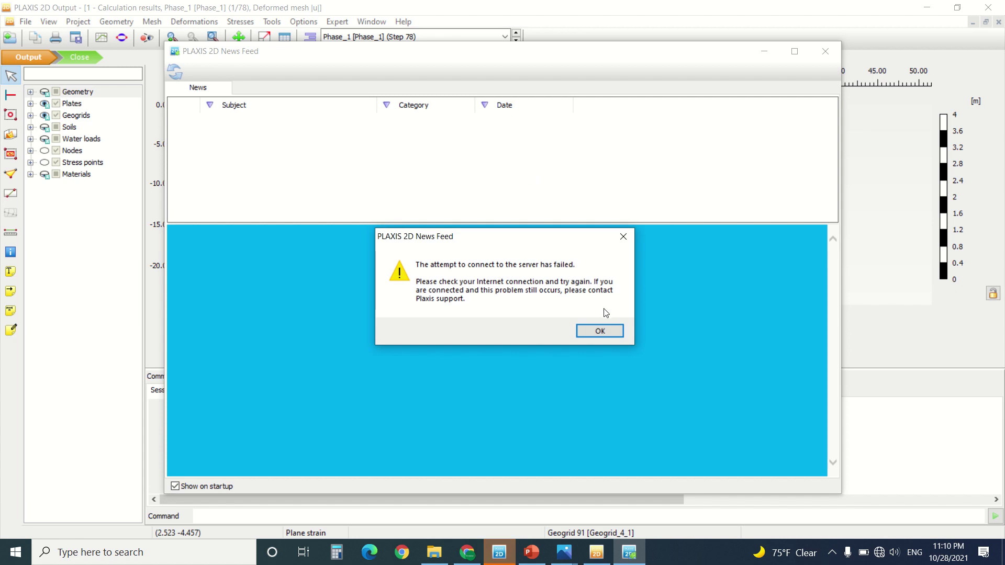
pyautogui.click(602, 330)
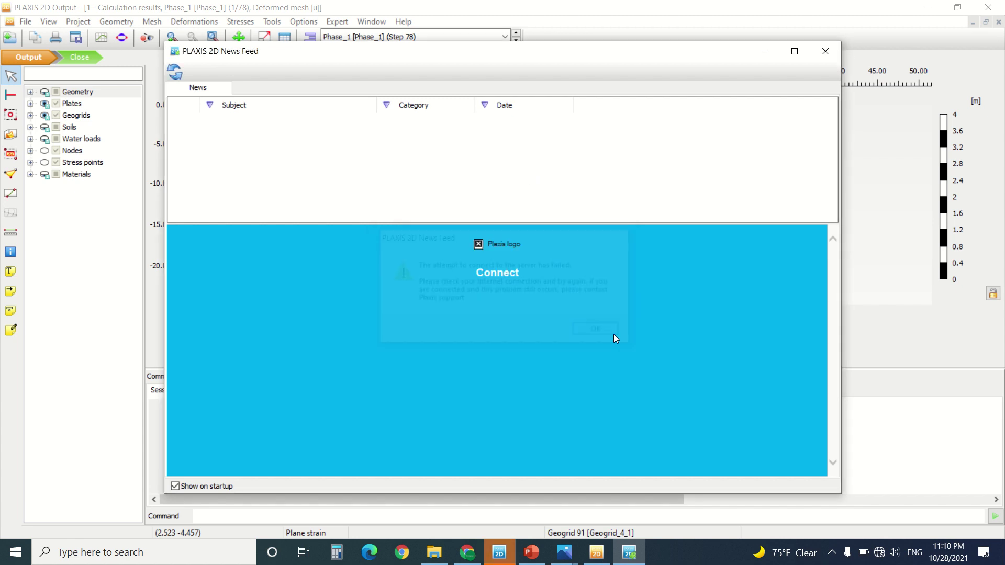
pyautogui.click(827, 56)
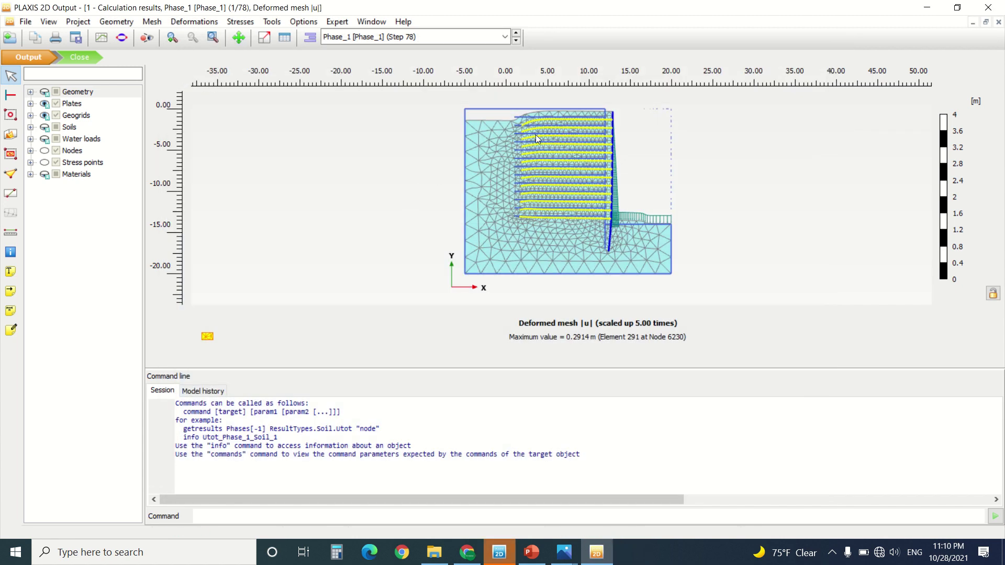
pyautogui.scroll(4, 593, 101)
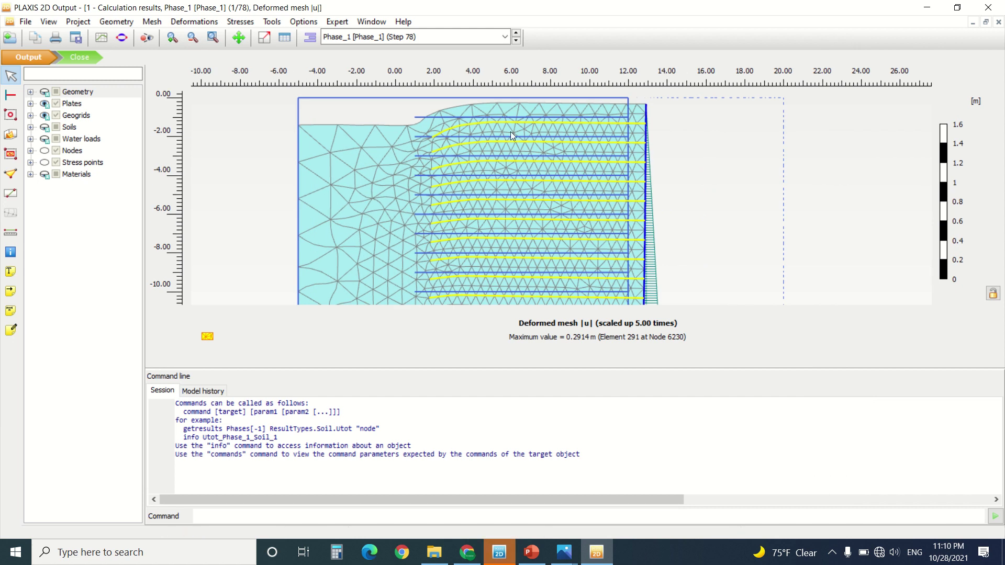
pyautogui.scroll(-1, 448, 167)
# Step: Keep Phase_1 at step 78 displayed and zoom around the deformed mesh
pyautogui.click(408, 37)
pyautogui.click(407, 64)
pyautogui.scroll(-2, 466, 145)
pyautogui.scroll(3, 488, 234)
pyautogui.scroll(-2, 487, 241)
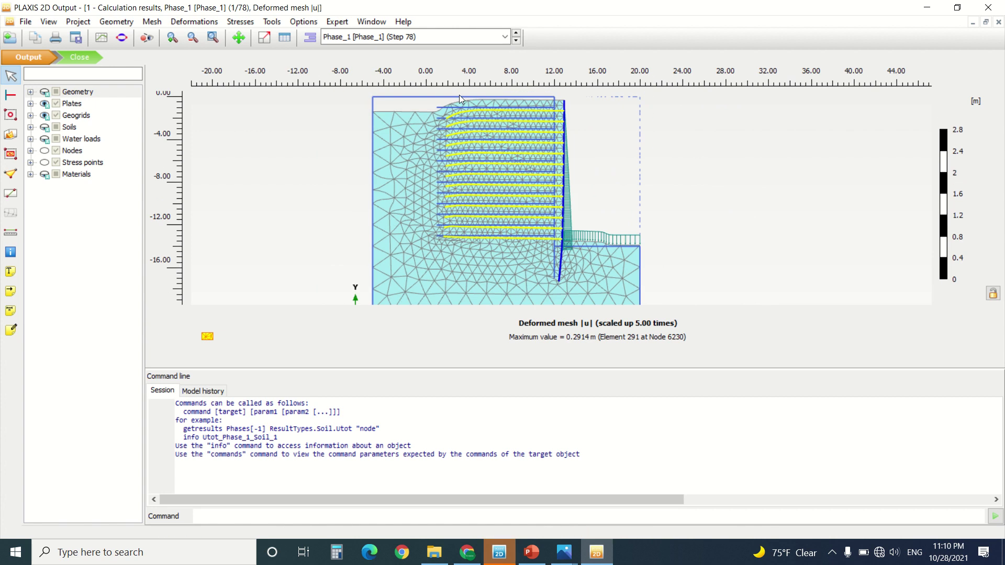
pyautogui.scroll(3, 453, 99)
pyautogui.scroll(-2, 450, 173)
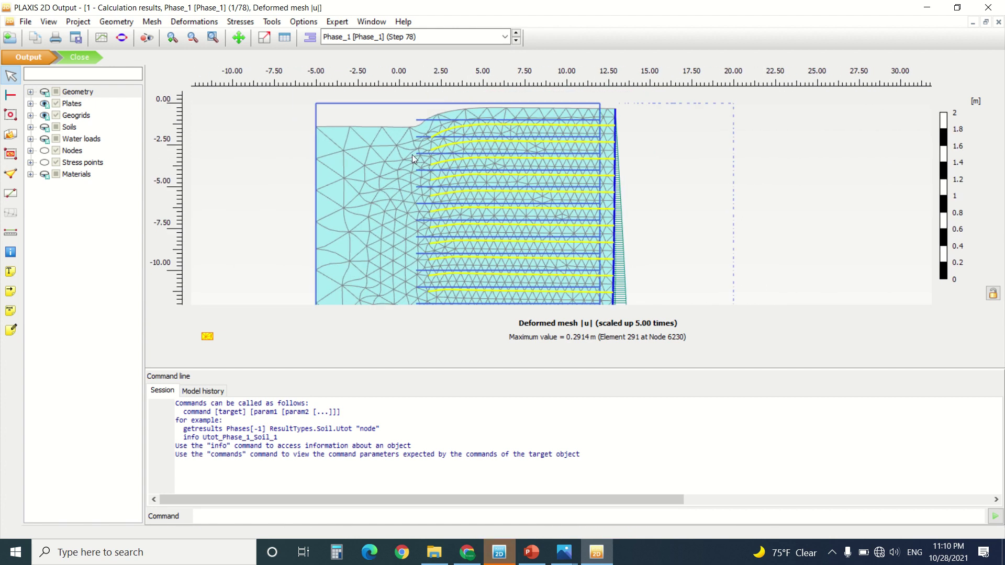
pyautogui.scroll(-1, 413, 155)
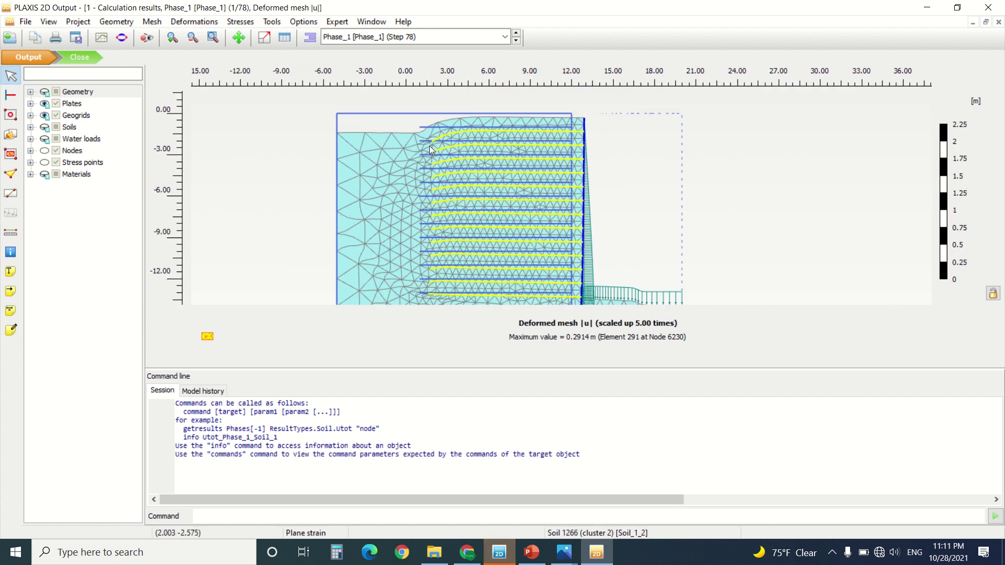
pyautogui.scroll(-1, 602, 152)
pyautogui.scroll(-1, 566, 157)
pyautogui.scroll(3, 555, 178)
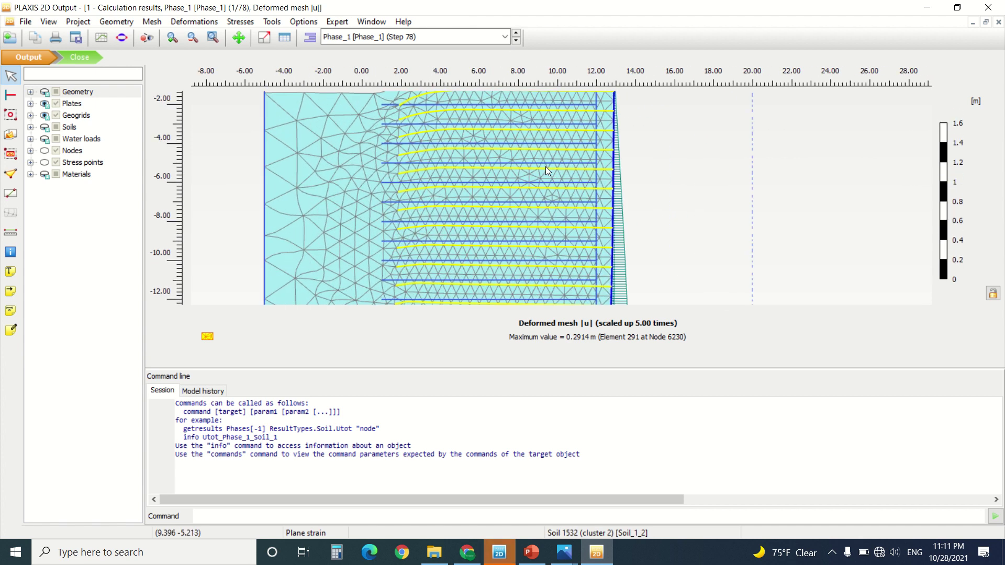
# Step: Inspect one geogrid's total displacements, up to 0.2017 m, then close Output
pyautogui.doubleClick(549, 168)
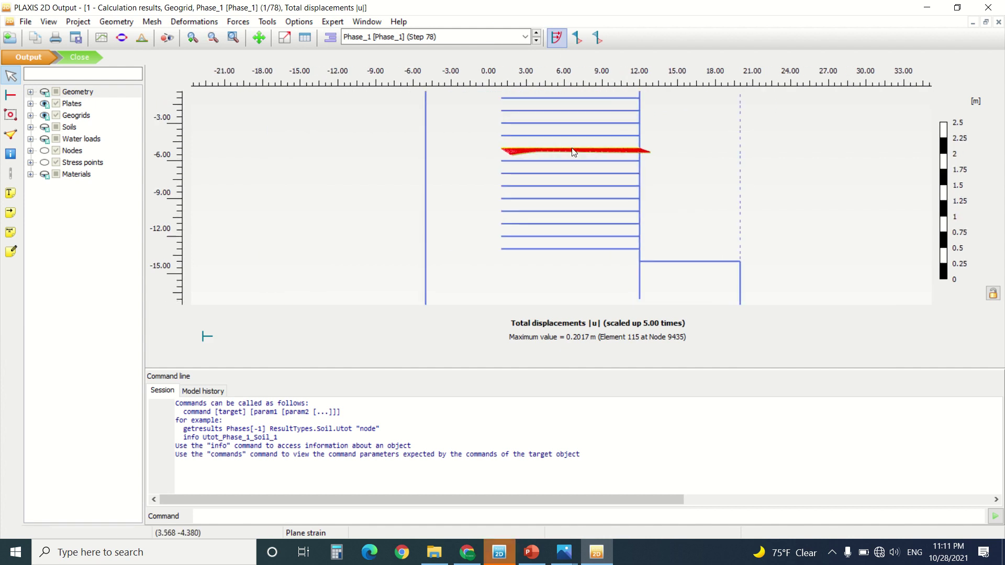
pyautogui.scroll(5, 604, 146)
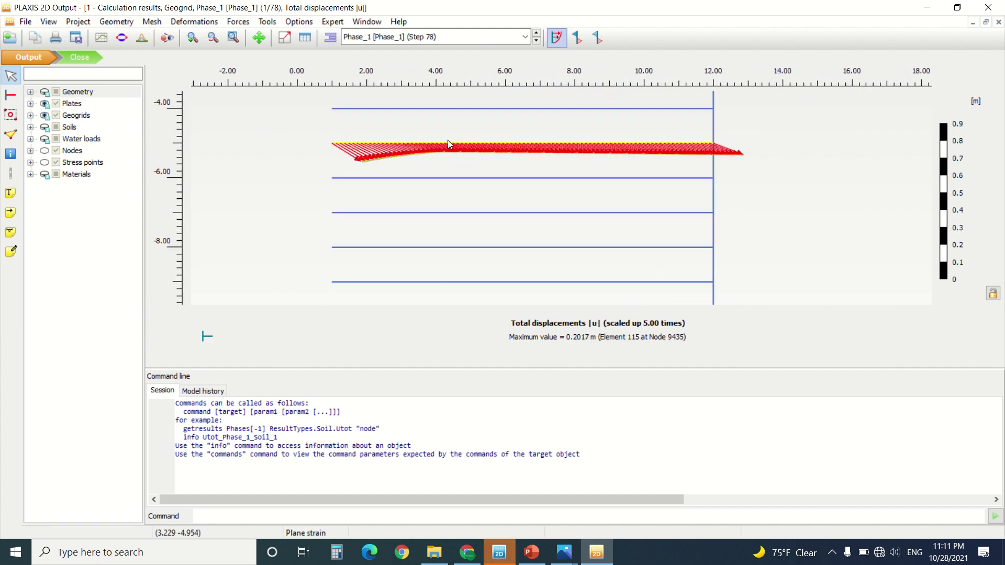
pyautogui.scroll(2, 686, 148)
pyautogui.scroll(-2, 666, 146)
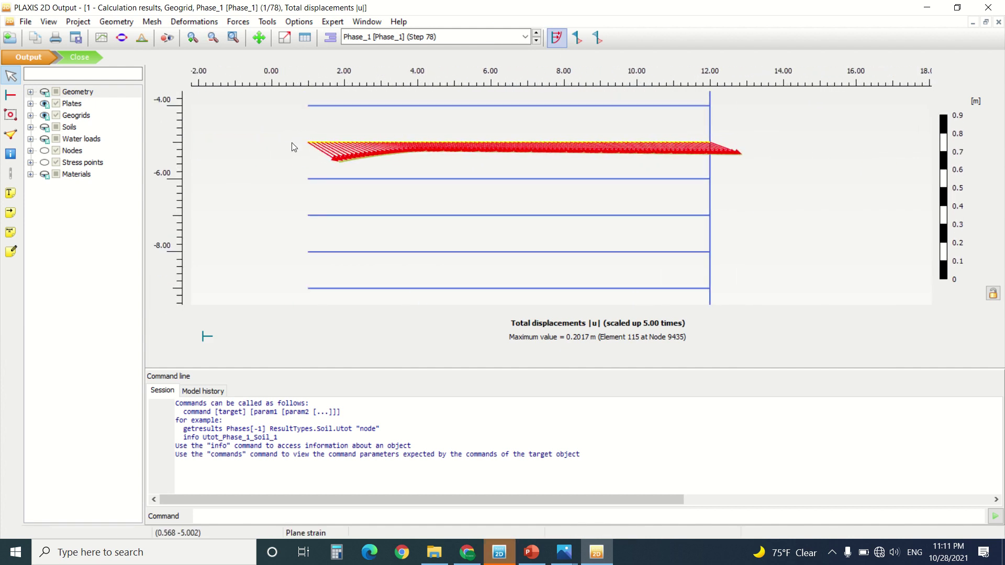
pyautogui.scroll(-2, 292, 152)
pyautogui.click(80, 58)
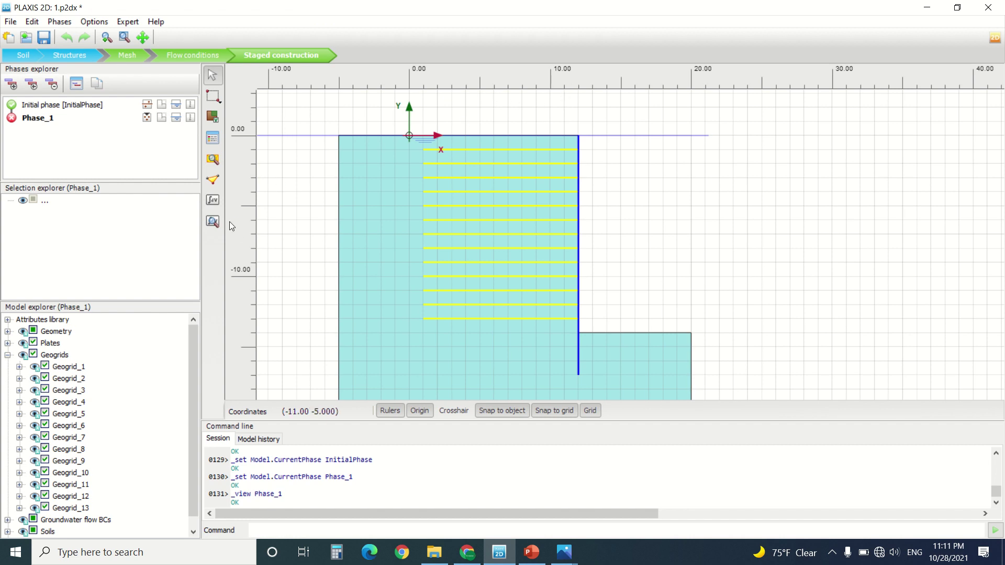
# Step: Edit the Soil (Mohr-Coulomb) material's parameters, raising friction angle φ' from 10 to 45
pyautogui.click(212, 159)
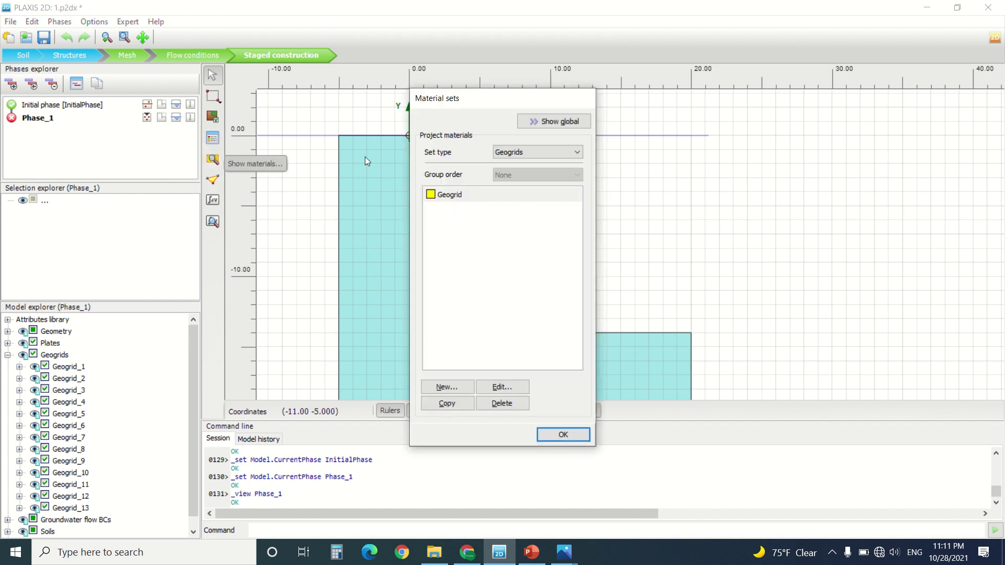
pyautogui.click(510, 152)
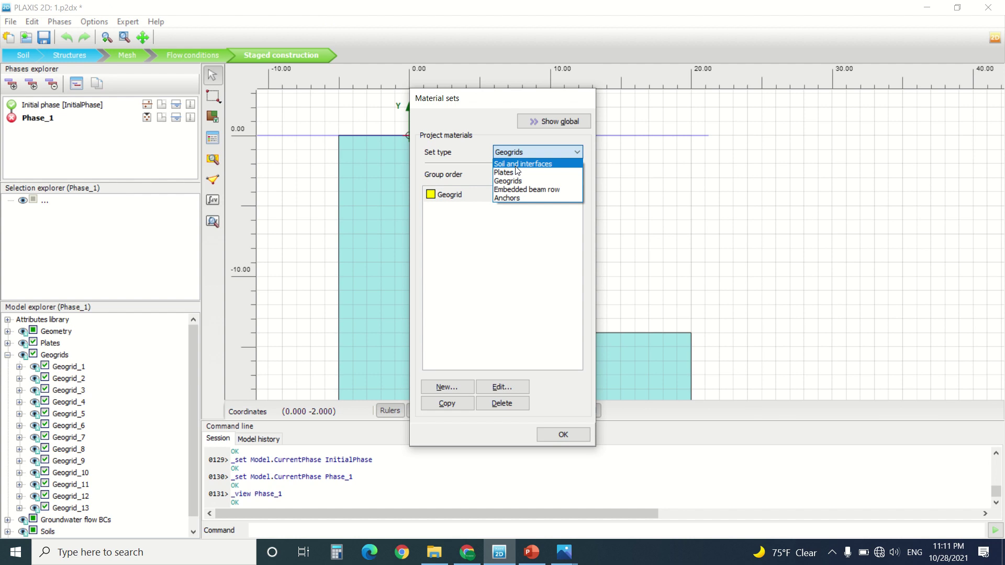
pyautogui.click(517, 164)
pyautogui.click(482, 193)
pyautogui.click(515, 387)
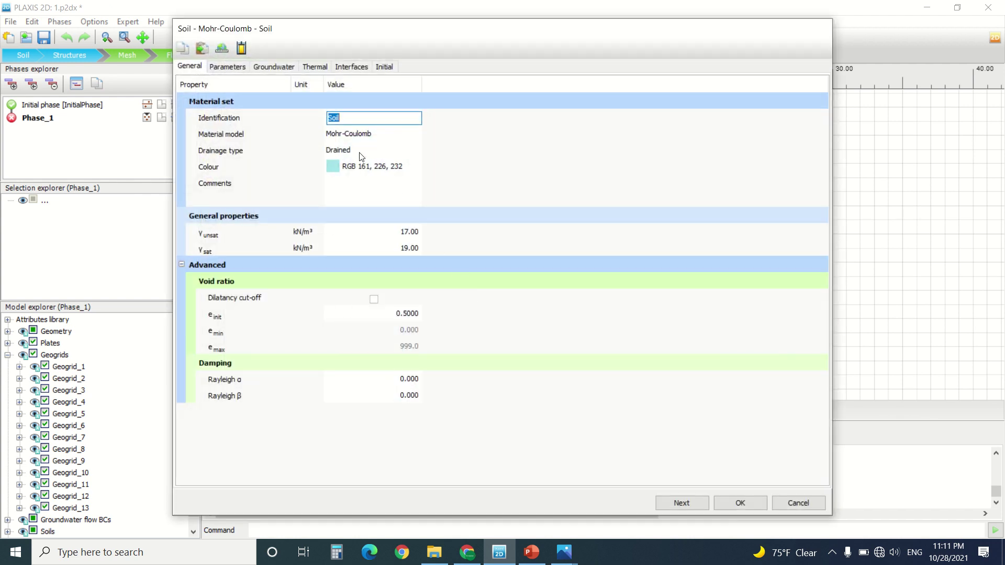
pyautogui.click(244, 71)
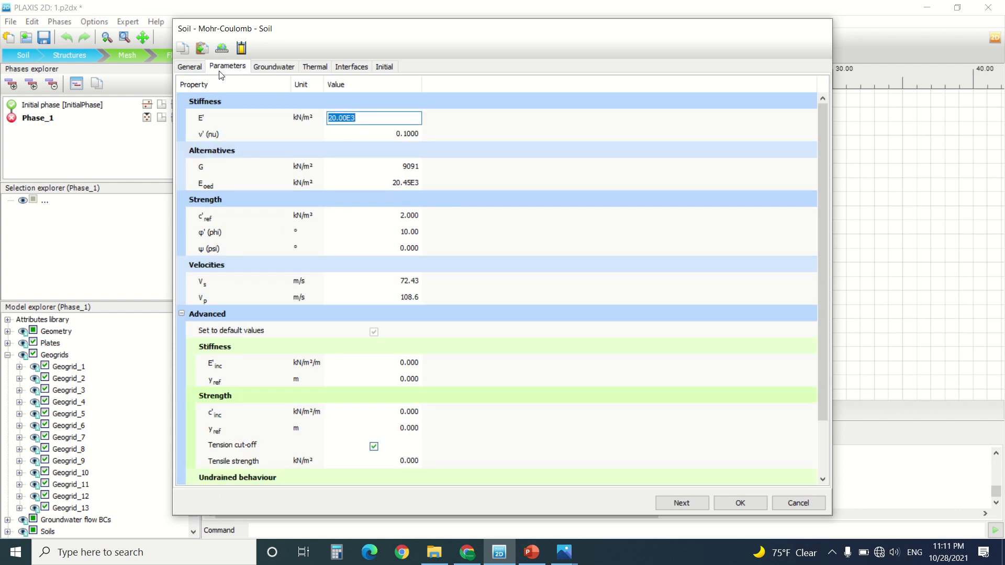
pyautogui.press('Return')
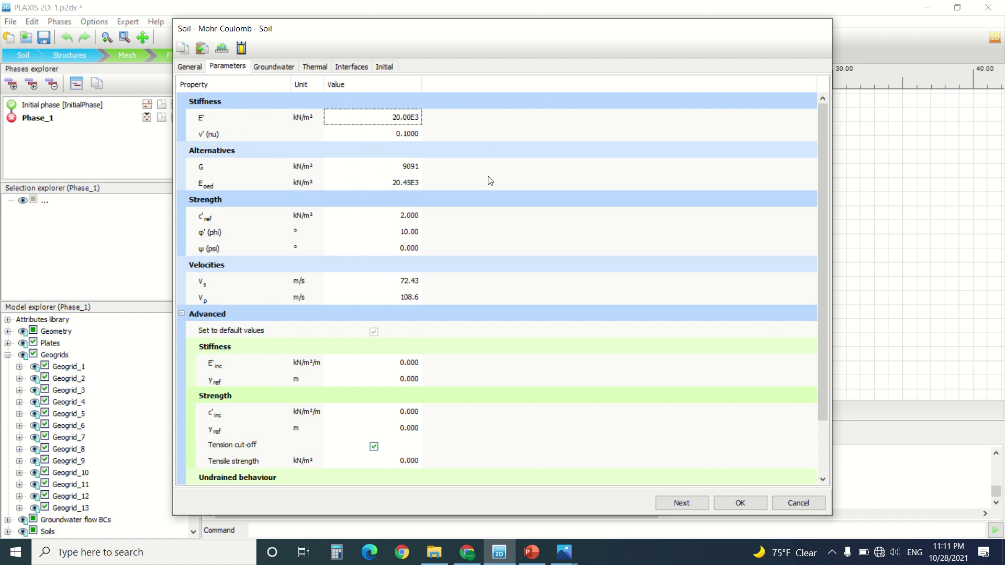
pyautogui.click(405, 234)
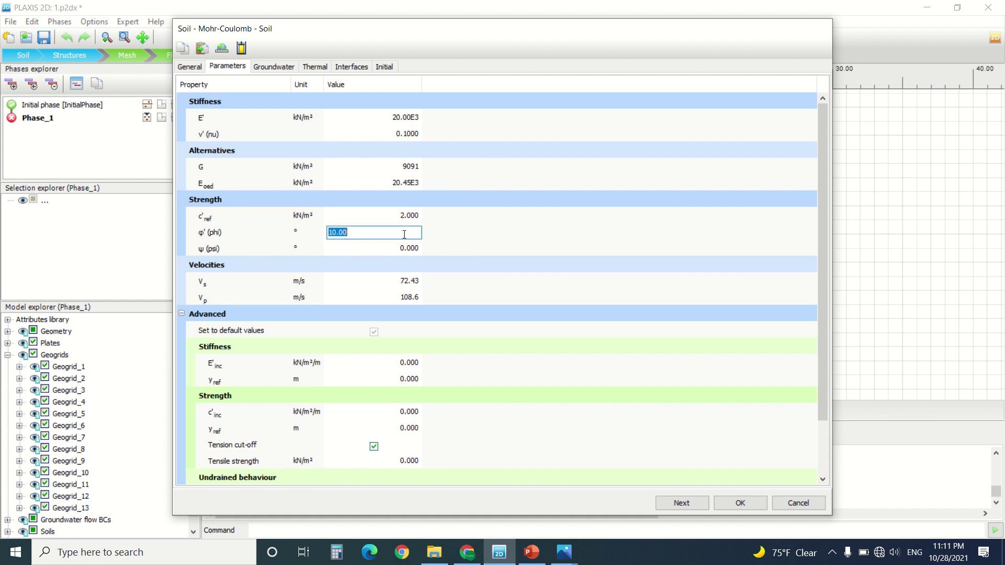
pyautogui.write('45')
pyautogui.press('Return')
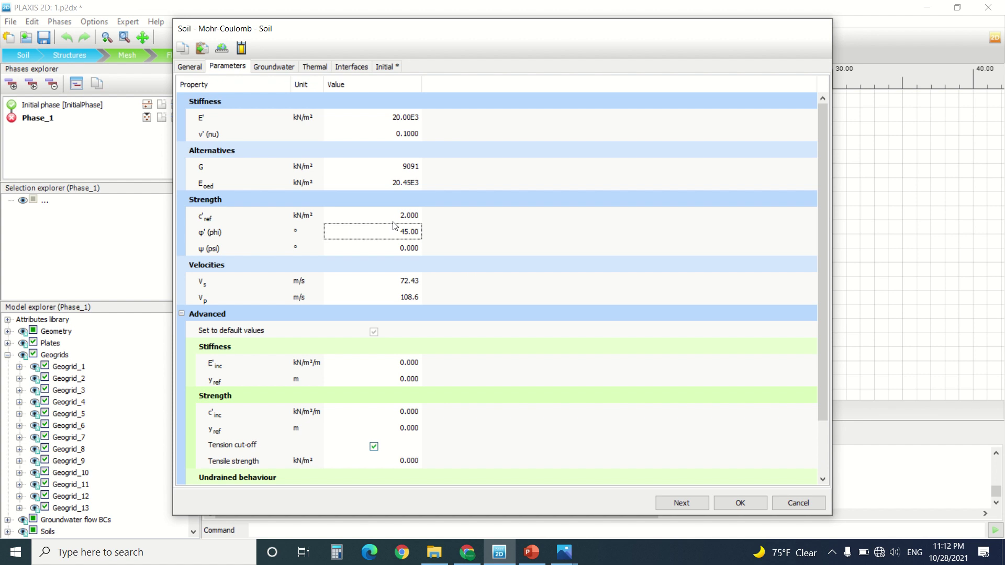
# Step: Save the Soil material, mark Phase_1 for recalculation, and choose to select curve nodes
pyautogui.click(731, 504)
pyautogui.click(563, 435)
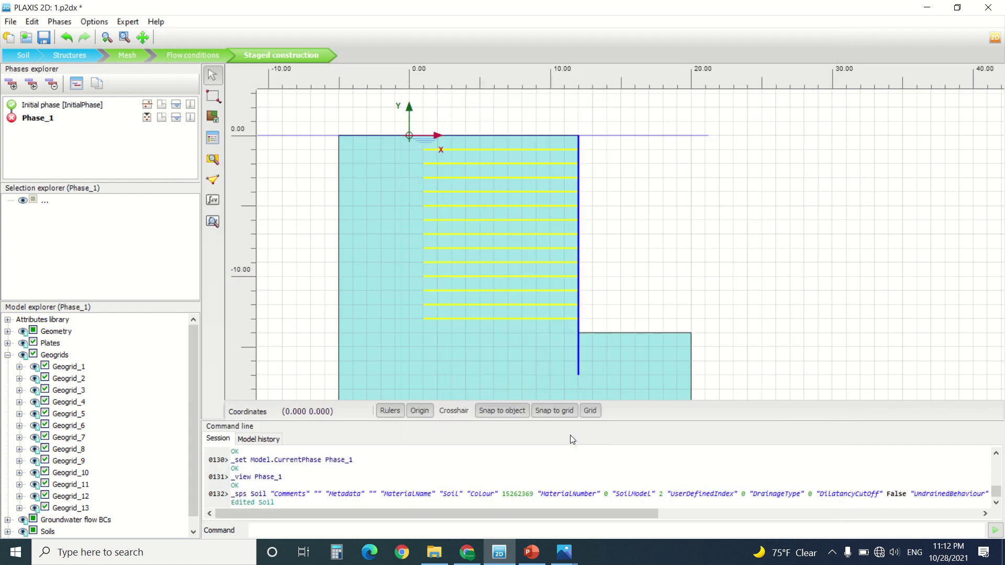
pyautogui.click(13, 119)
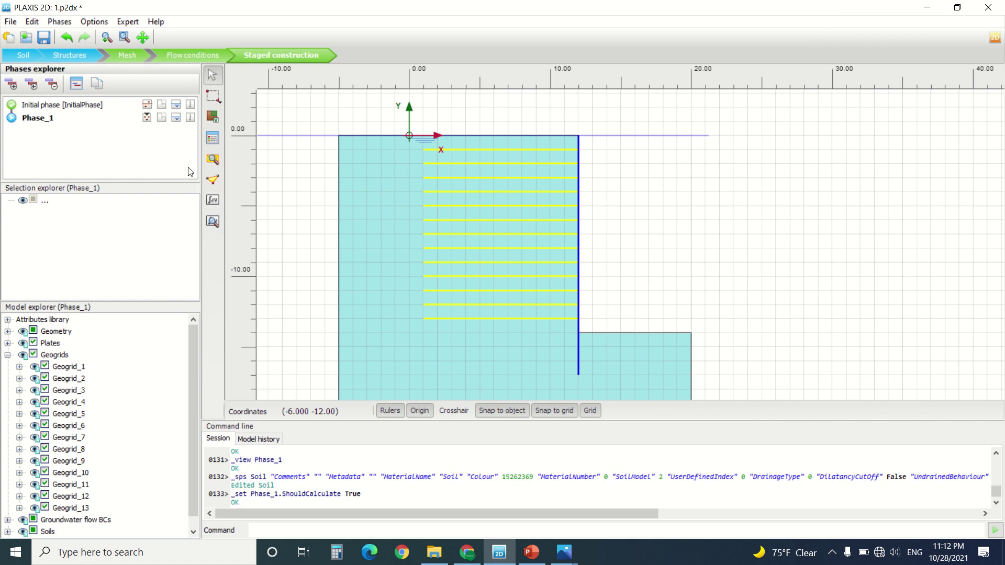
pyautogui.click(212, 201)
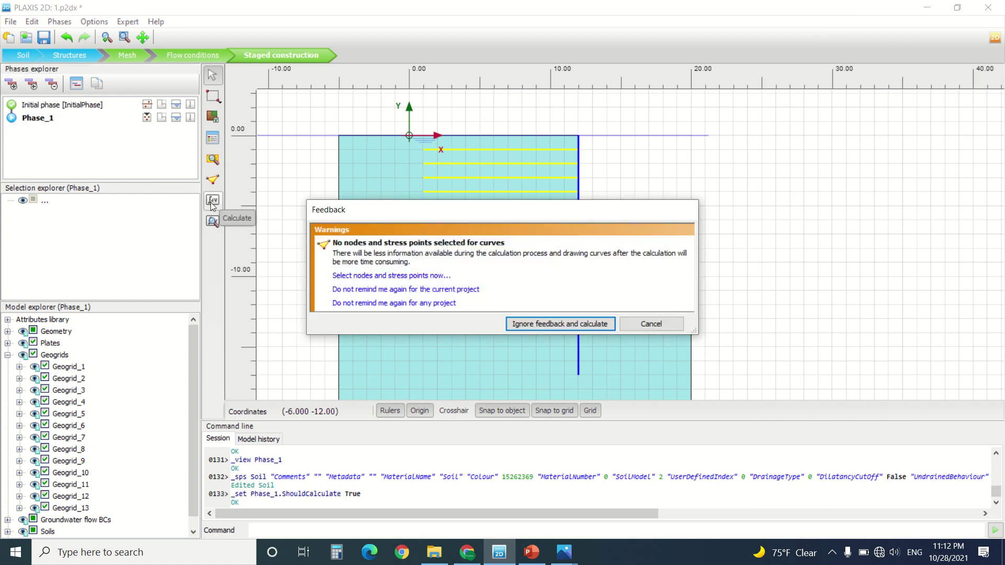
pyautogui.click(390, 275)
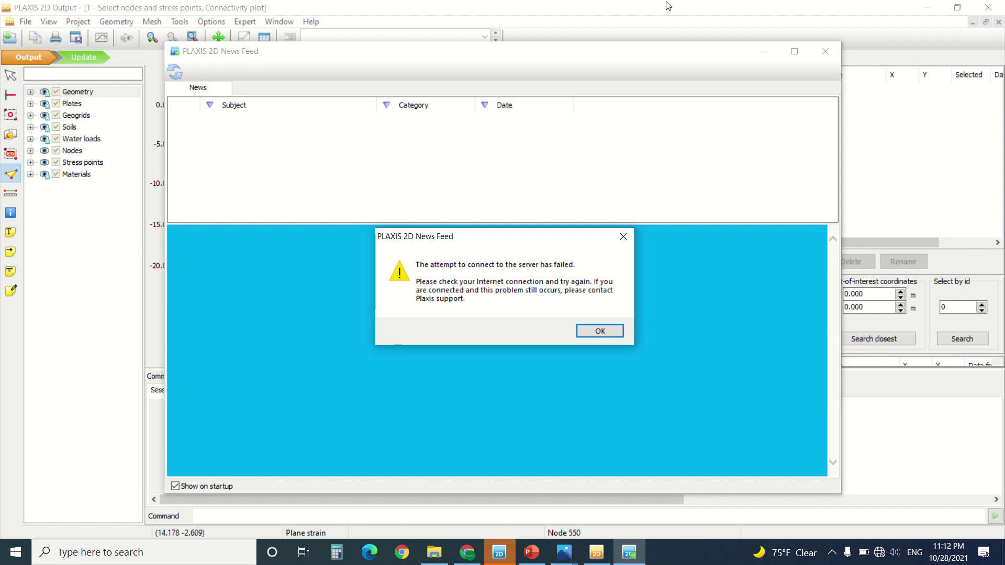
# Step: Clear the news-feed error, zoom to the wall top and pick Node 70 at (12.00, 0.00)
pyautogui.click(623, 236)
pyautogui.click(826, 50)
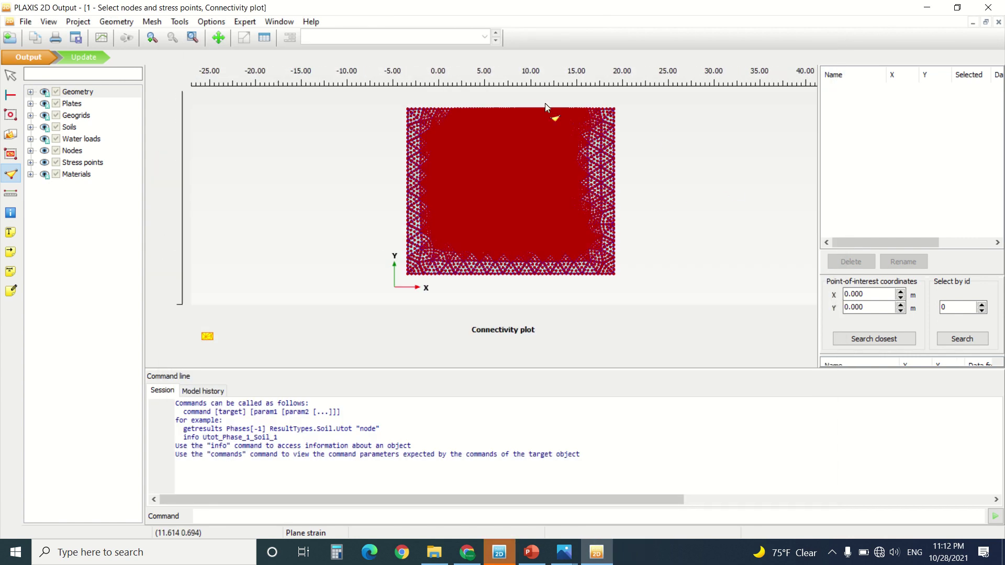
pyautogui.scroll(5, 545, 107)
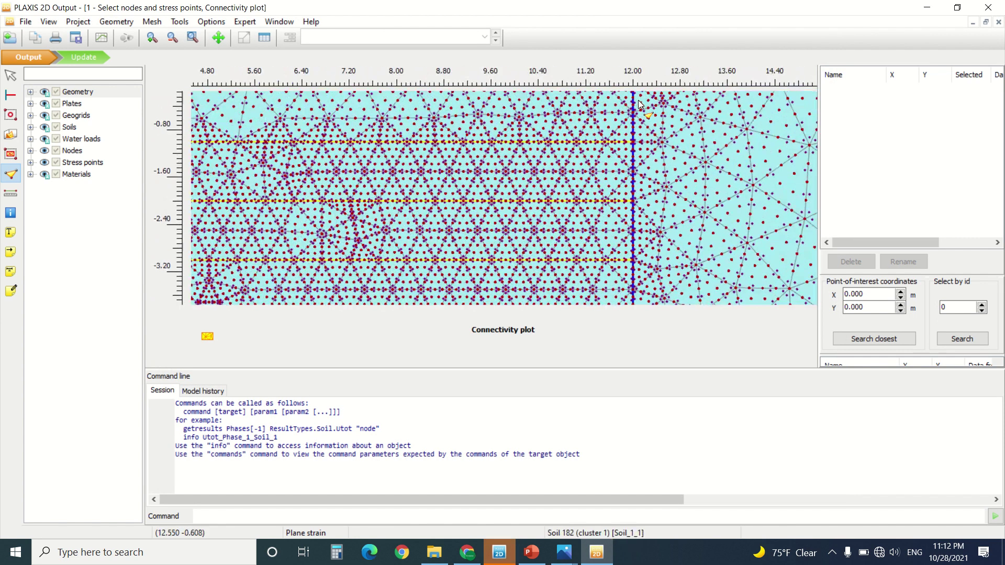
pyautogui.scroll(2, 639, 103)
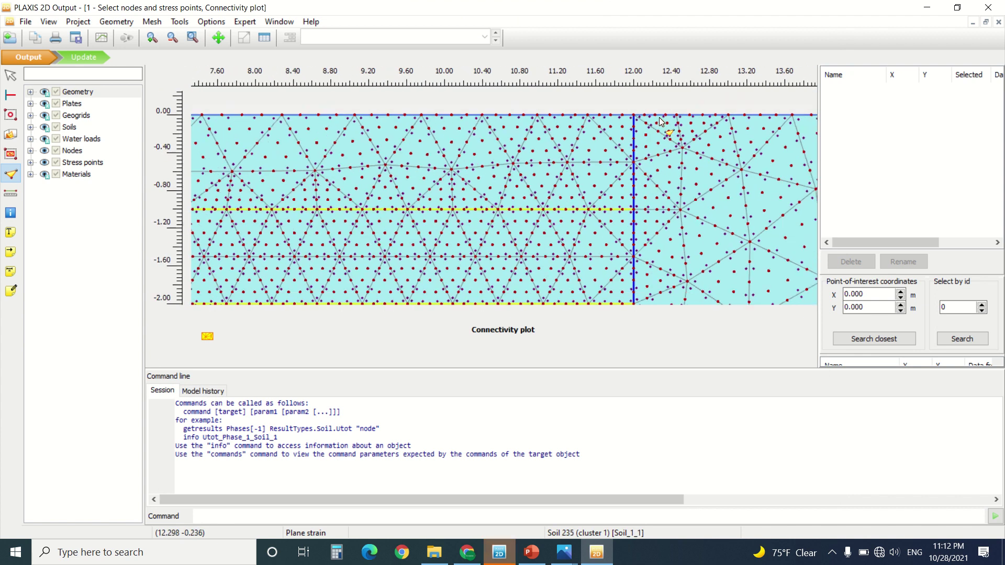
pyautogui.scroll(4, 660, 119)
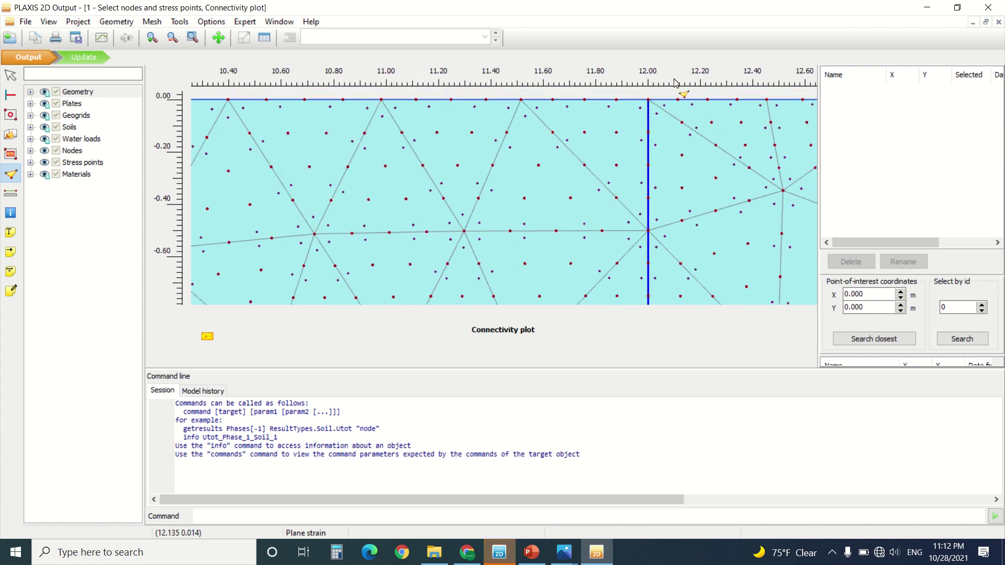
pyautogui.click(649, 101)
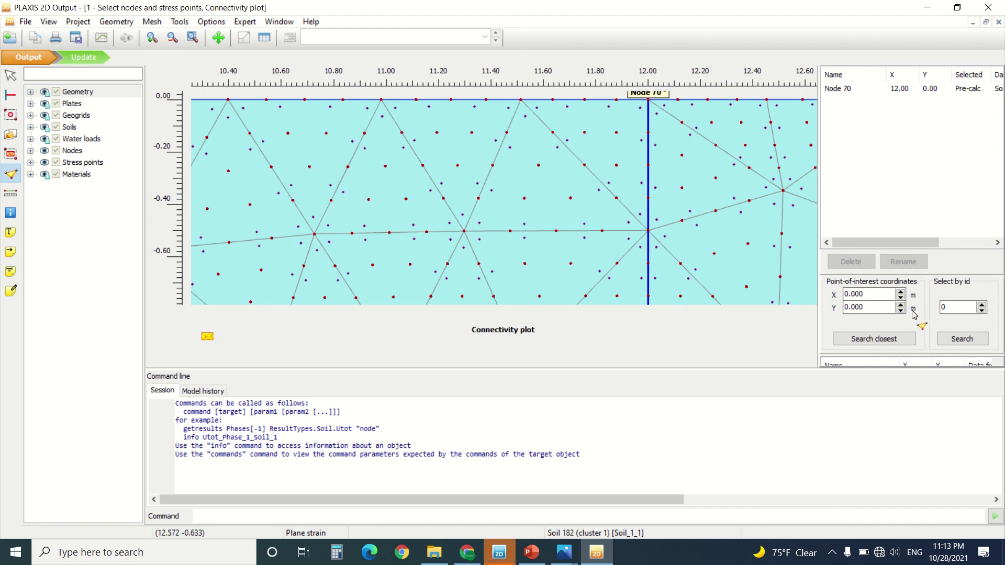
# Step: Return to Input with Node 70 chosen, recalculate Phase_1 and open its results at step 53
pyautogui.click(91, 56)
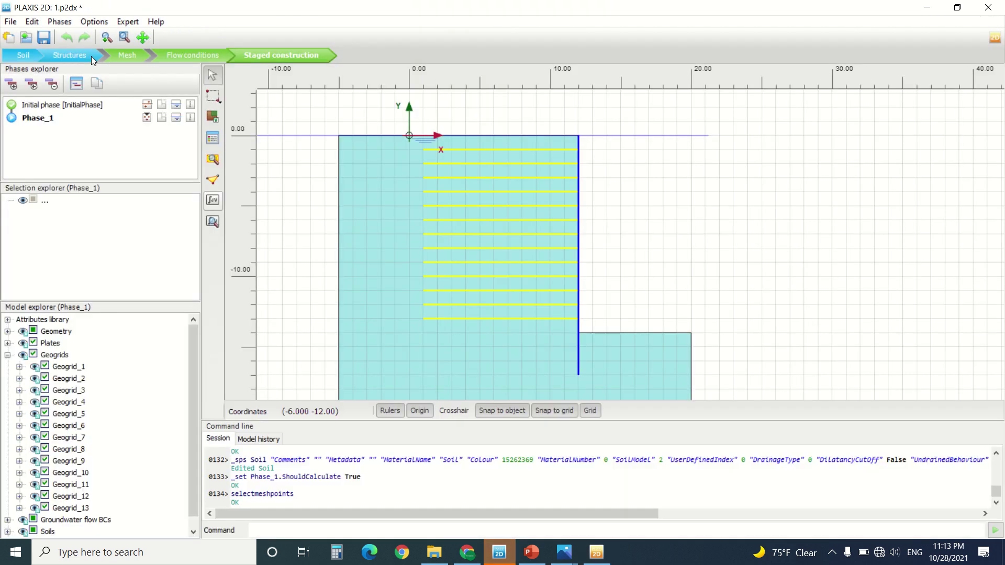
pyautogui.click(214, 202)
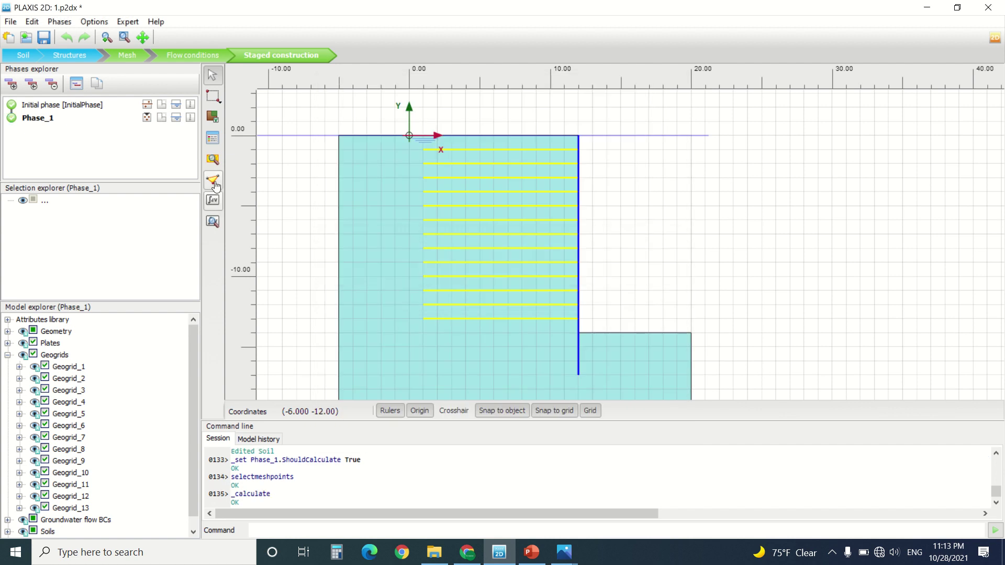
pyautogui.click(219, 226)
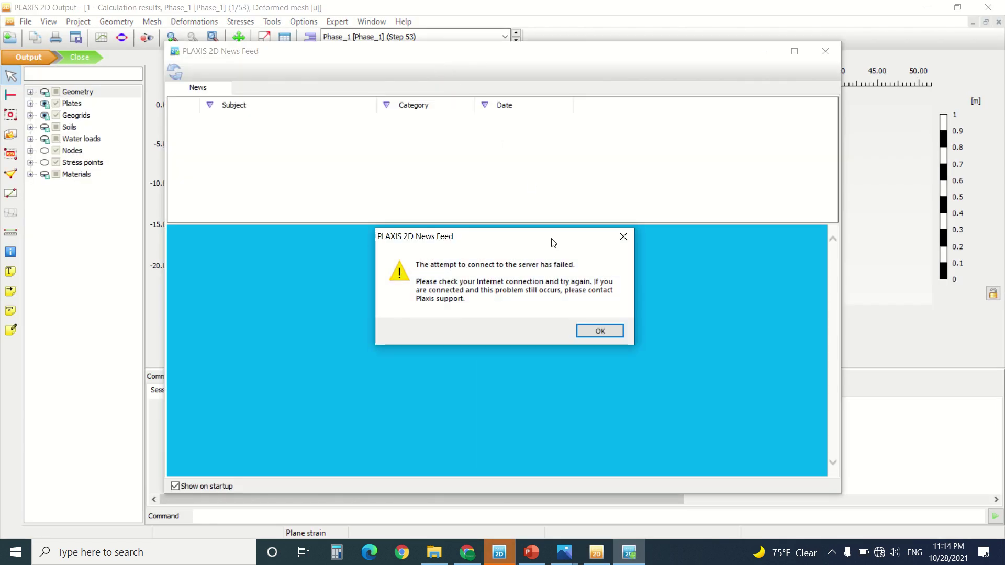
# Step: Dismiss the news-feed error and plot total displacements |u|, peaking at 0.04275 m at Node 5225
pyautogui.click(623, 236)
pyautogui.click(825, 51)
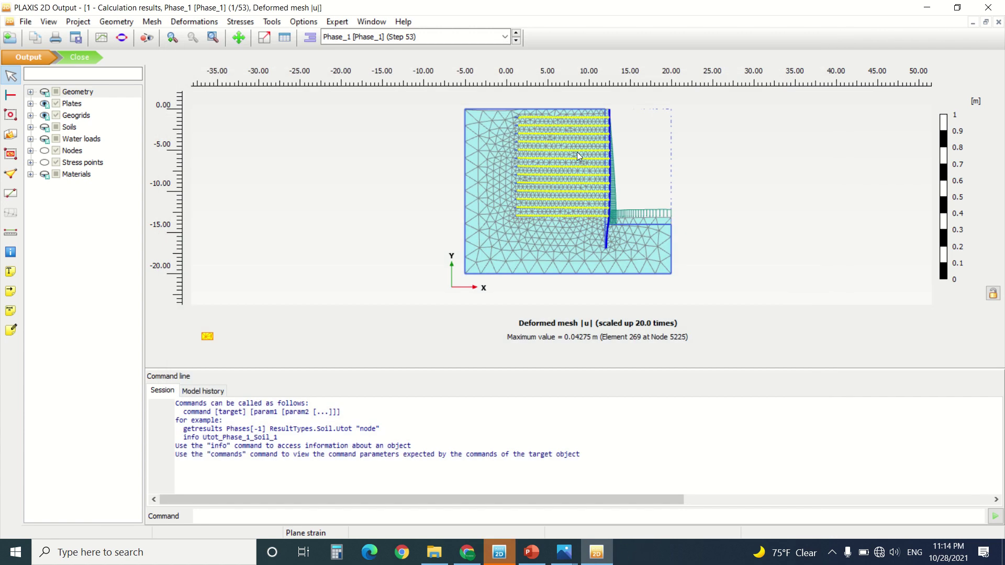
pyautogui.scroll(3, 601, 105)
pyautogui.scroll(-3, 609, 120)
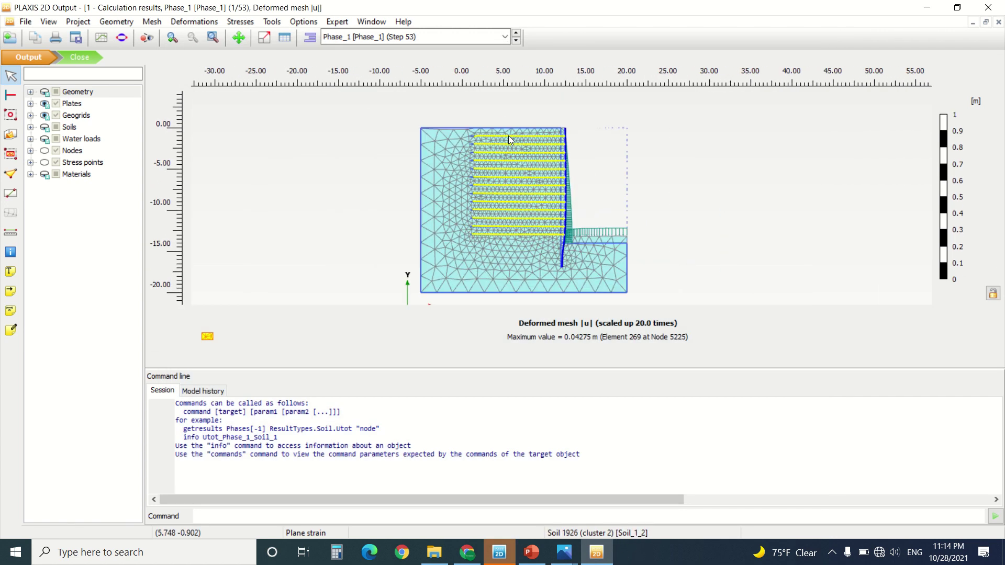
pyautogui.click(194, 21)
pyautogui.moveTo(256, 59)
pyautogui.click(332, 60)
pyautogui.scroll(3, 542, 128)
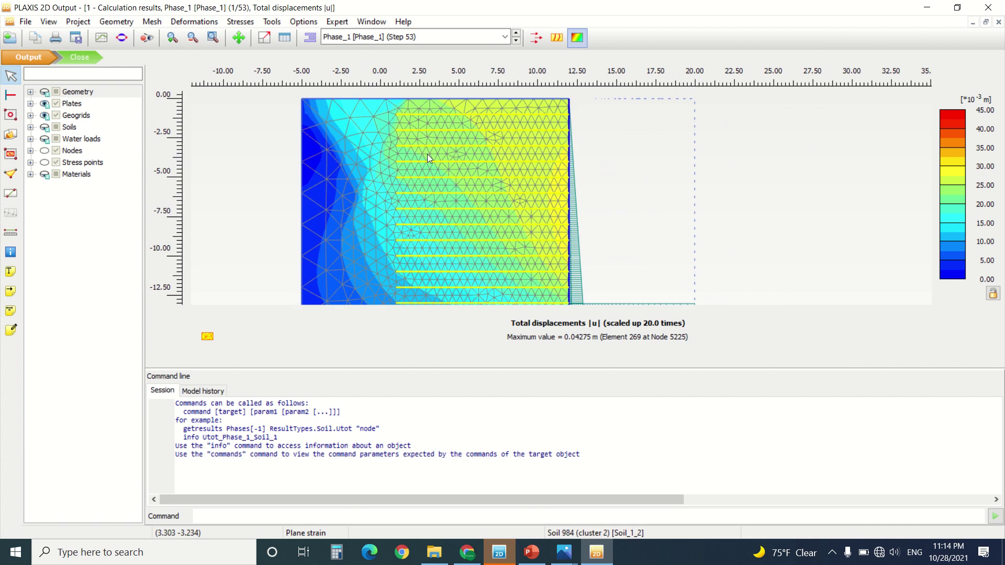
pyautogui.scroll(-2, 424, 165)
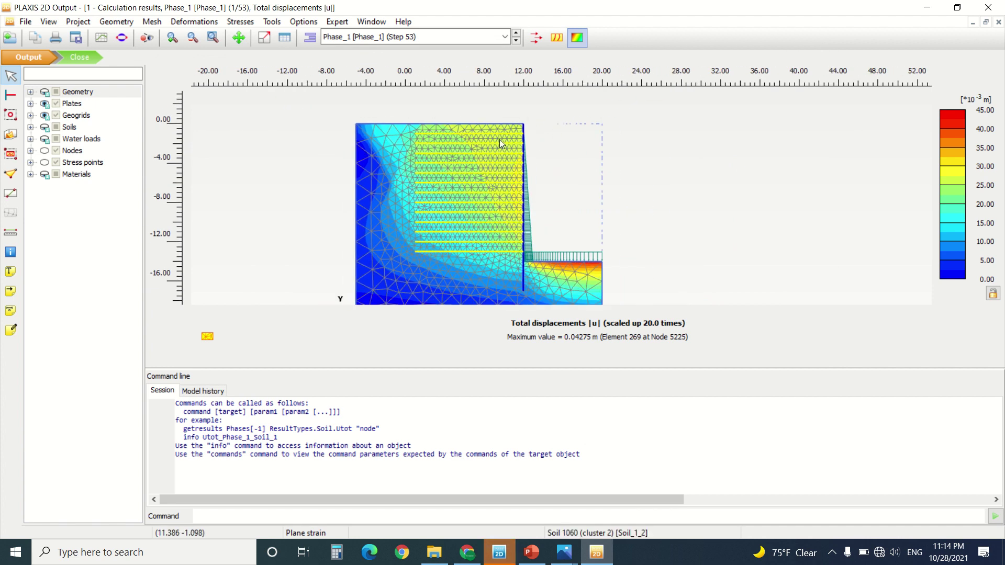
pyautogui.scroll(-1, 476, 152)
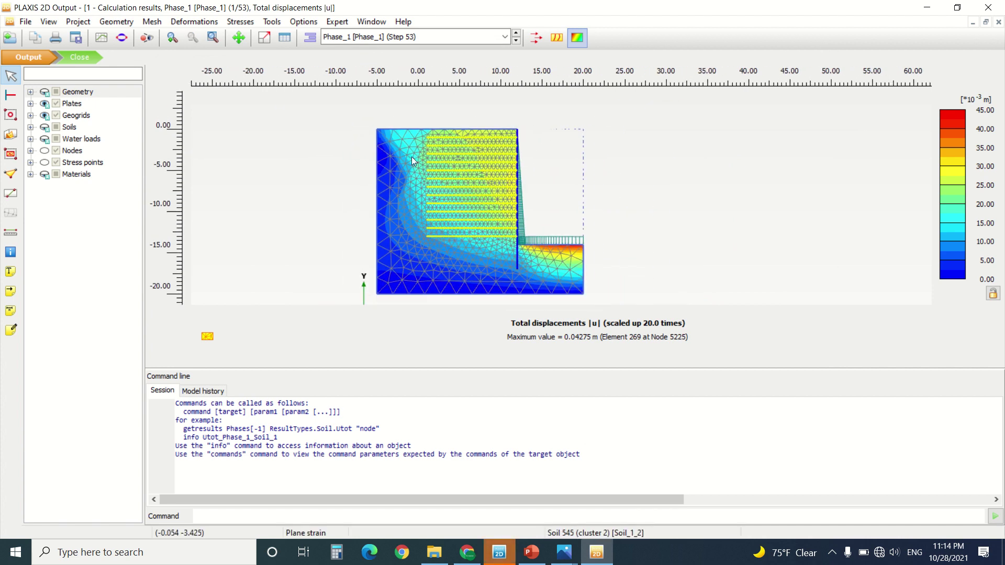
pyautogui.scroll(1, 428, 212)
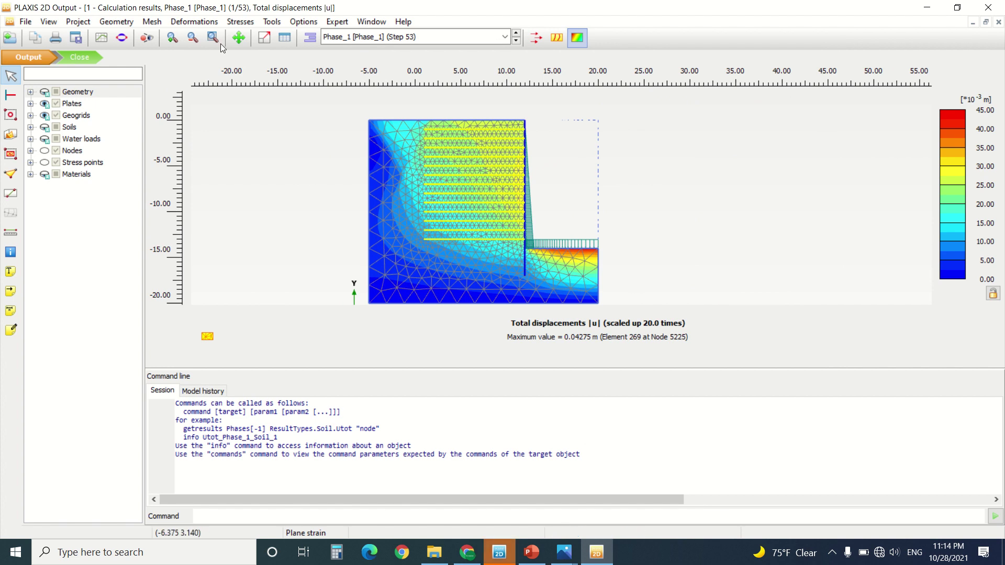
# Step: Browse the stress result options and close them, leaving the |u| plot
pyautogui.click(240, 21)
pyautogui.moveTo(203, 21)
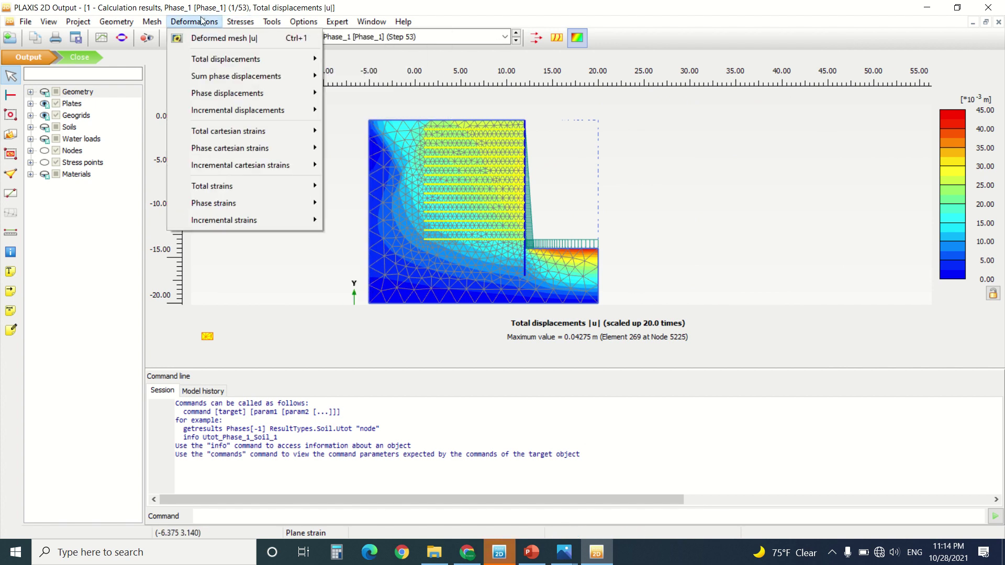
pyautogui.click(447, 93)
pyautogui.scroll(3, 467, 120)
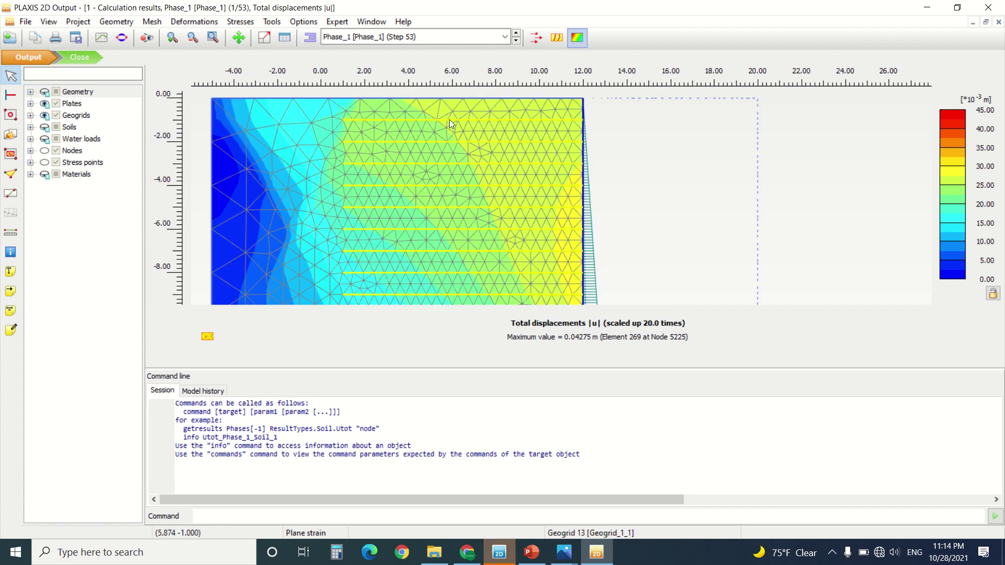
# Step: Plot the upper geogrid's axial forces N, peaking at 6.506 kN/m
pyautogui.doubleClick(449, 119)
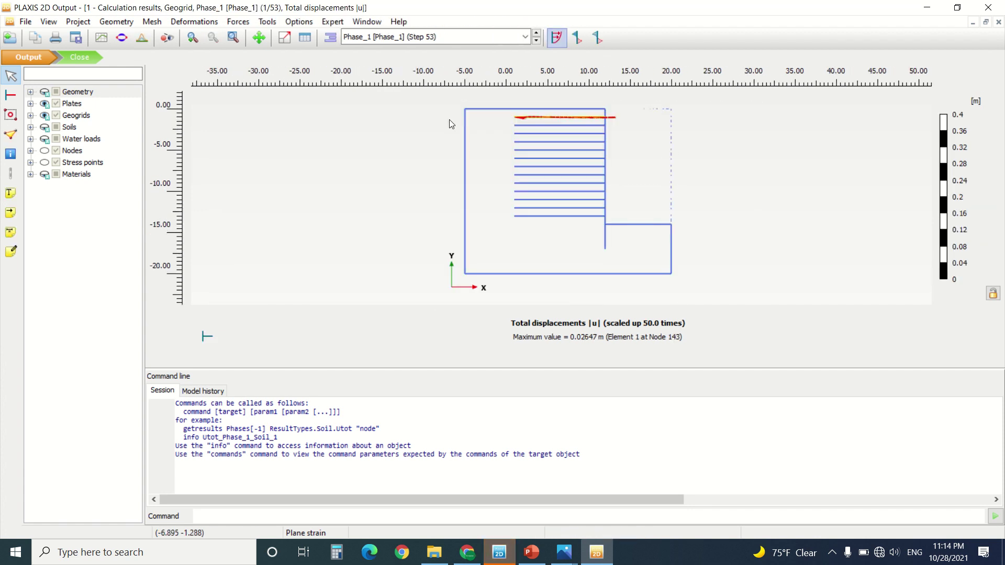
pyautogui.scroll(4, 455, 131)
pyautogui.scroll(4, 306, 148)
pyautogui.scroll(3, 310, 120)
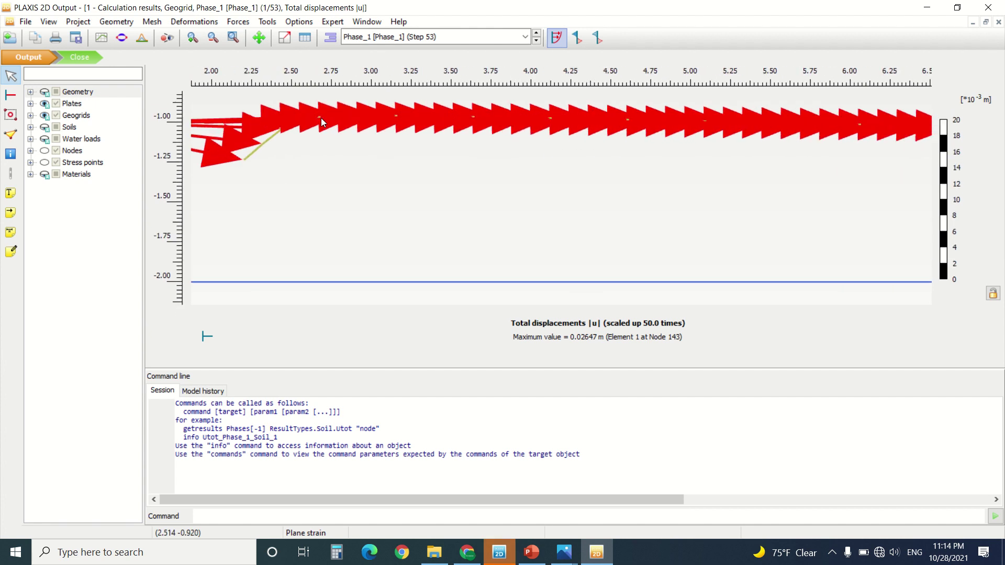
pyautogui.click(203, 23)
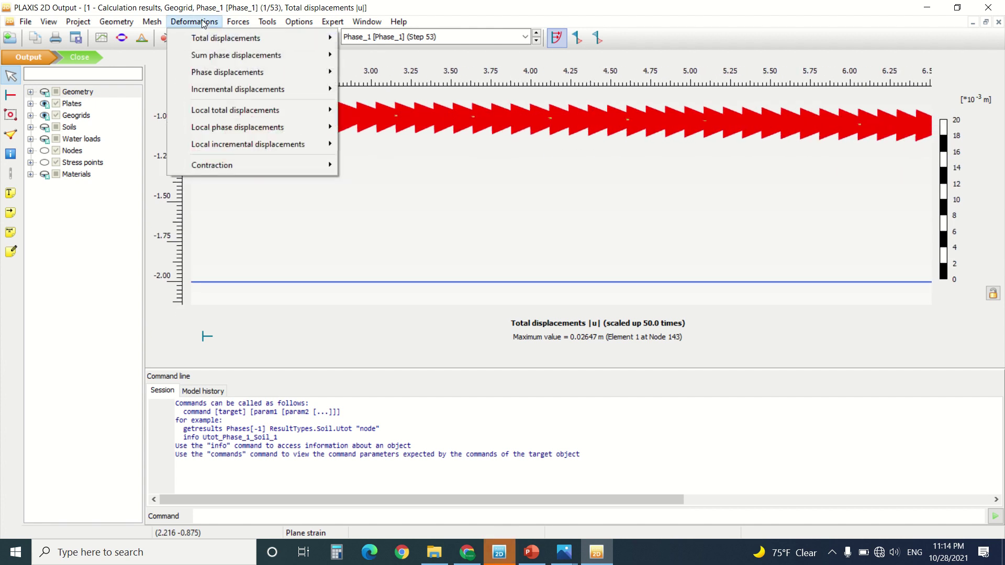
pyautogui.click(265, 38)
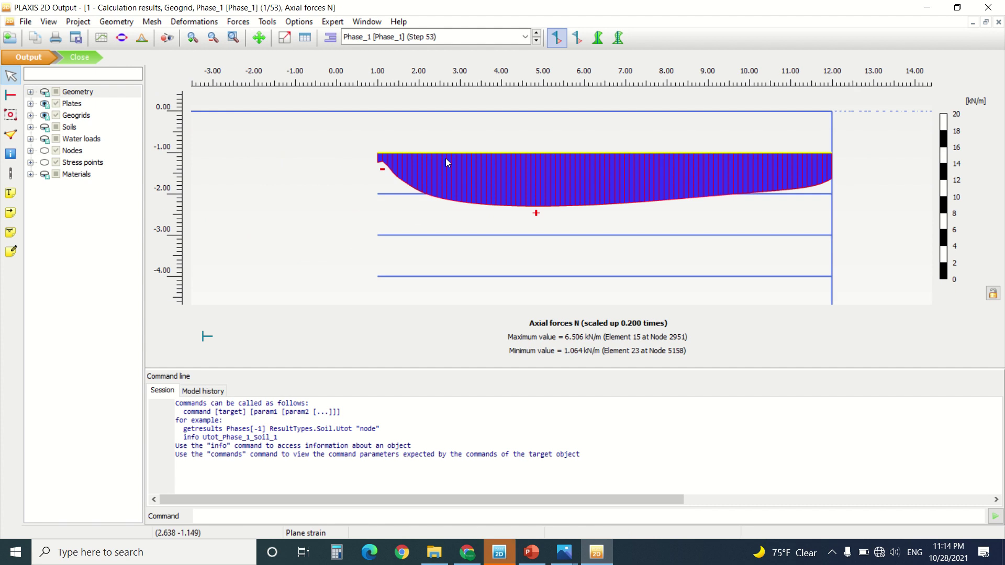
# Step: Try the hatched and envelope axial force diagrams, return to the plain one, and open the Curves manager
pyautogui.scroll(-2, 444, 159)
pyautogui.scroll(2, 477, 202)
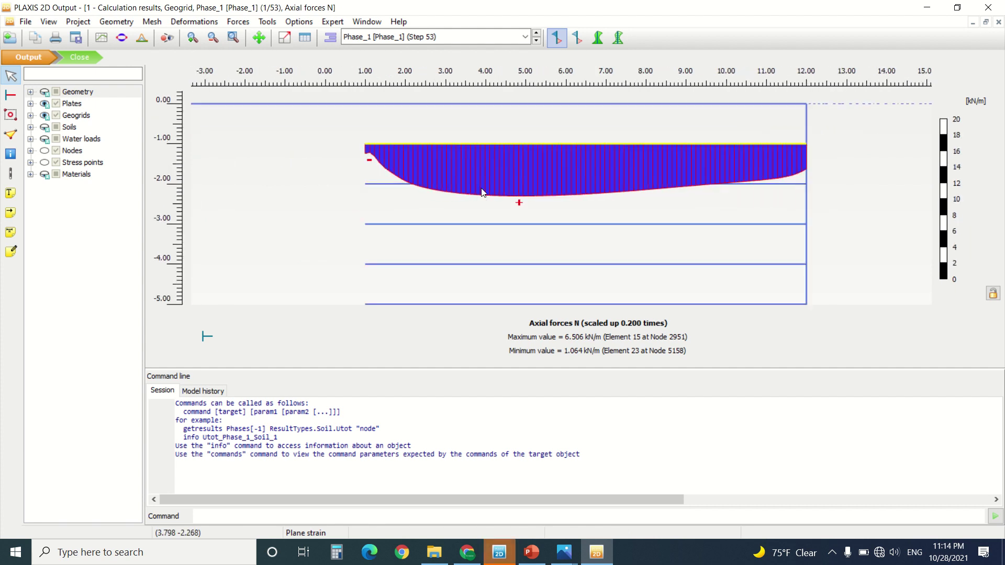
pyautogui.click(575, 45)
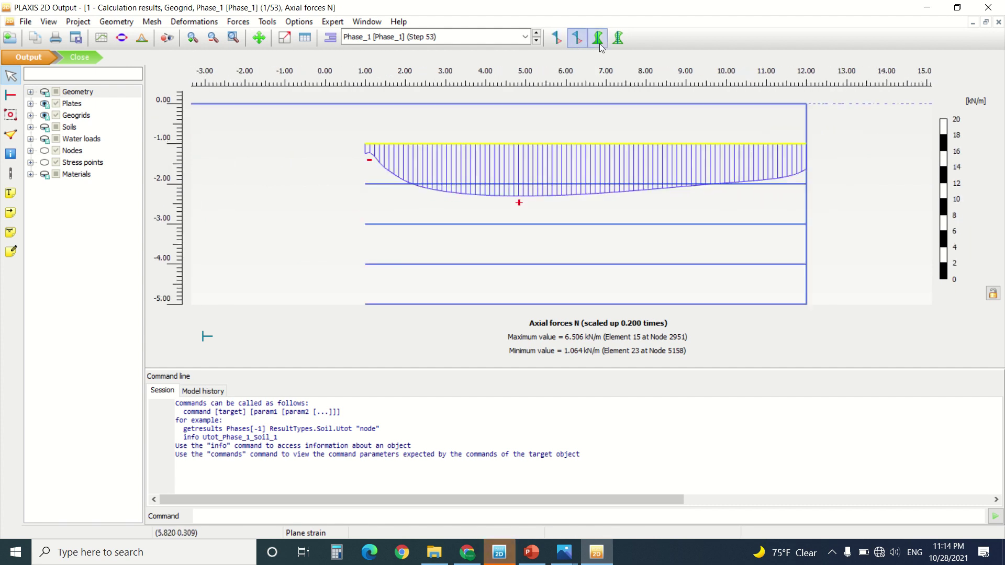
pyautogui.click(620, 40)
pyautogui.click(555, 42)
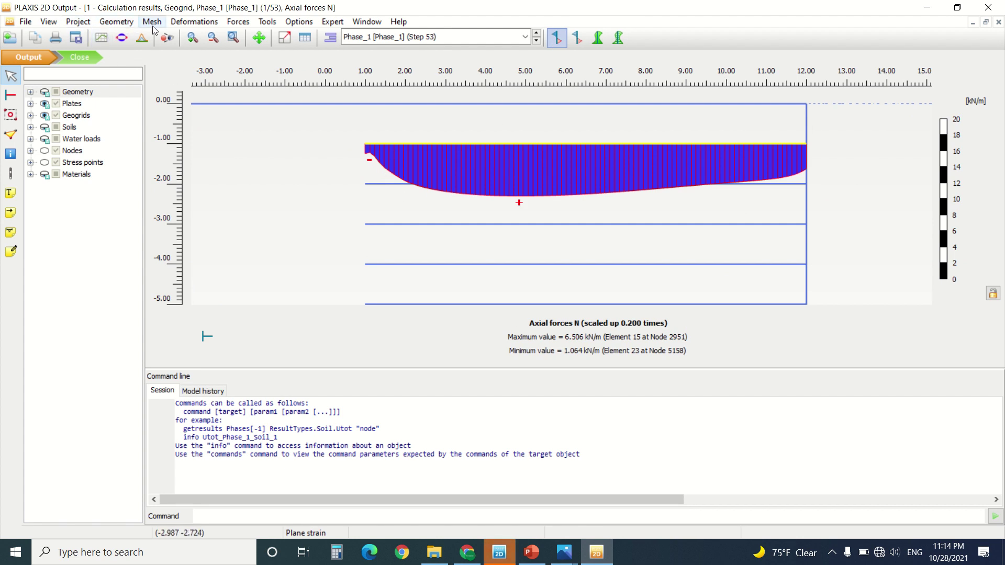
pyautogui.click(120, 38)
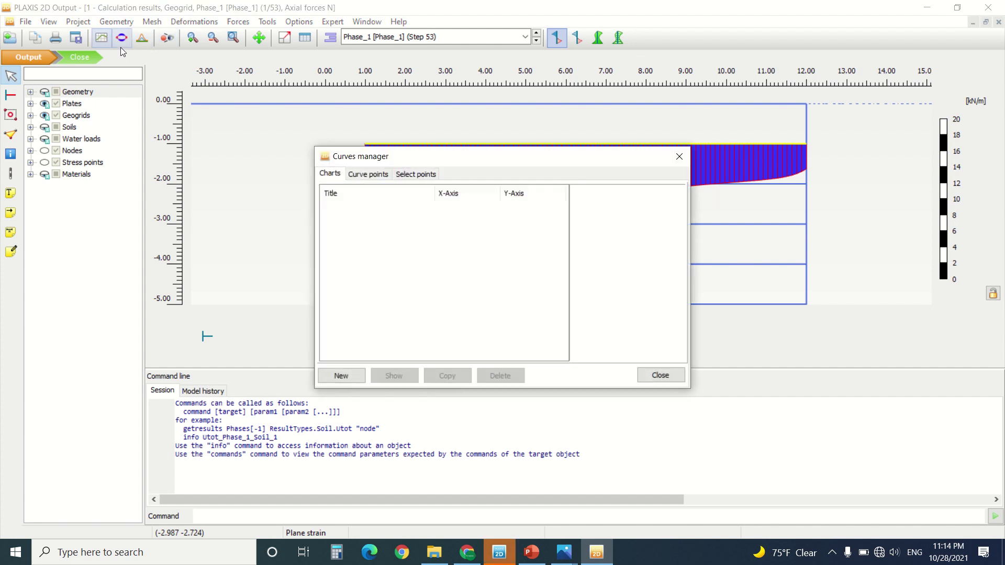
# Step: Create a new curve plotting Node 70's total displacement |u| on the Y-axis against ΣMsf on the X-axis
pyautogui.click(341, 376)
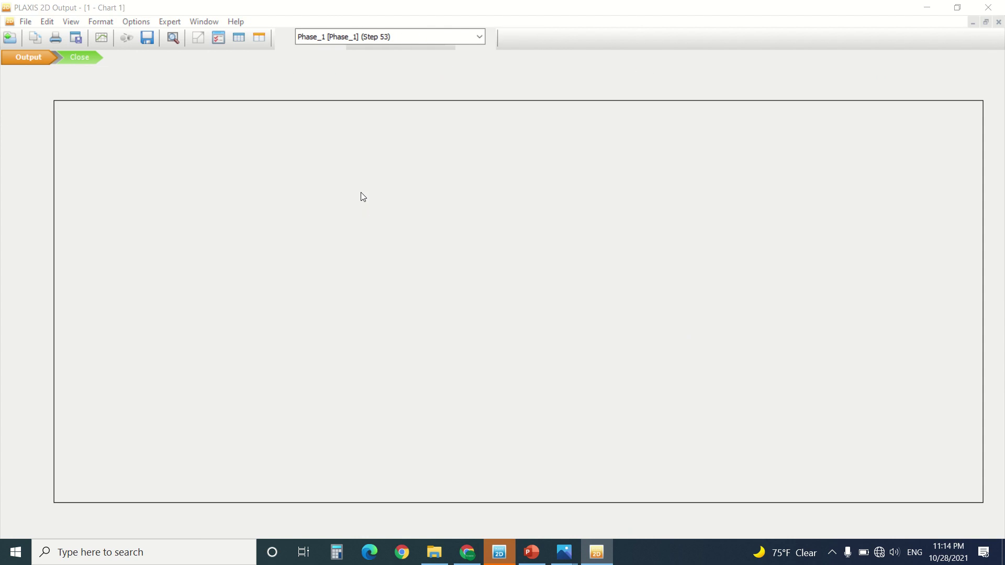
pyautogui.click(392, 167)
pyautogui.click(628, 168)
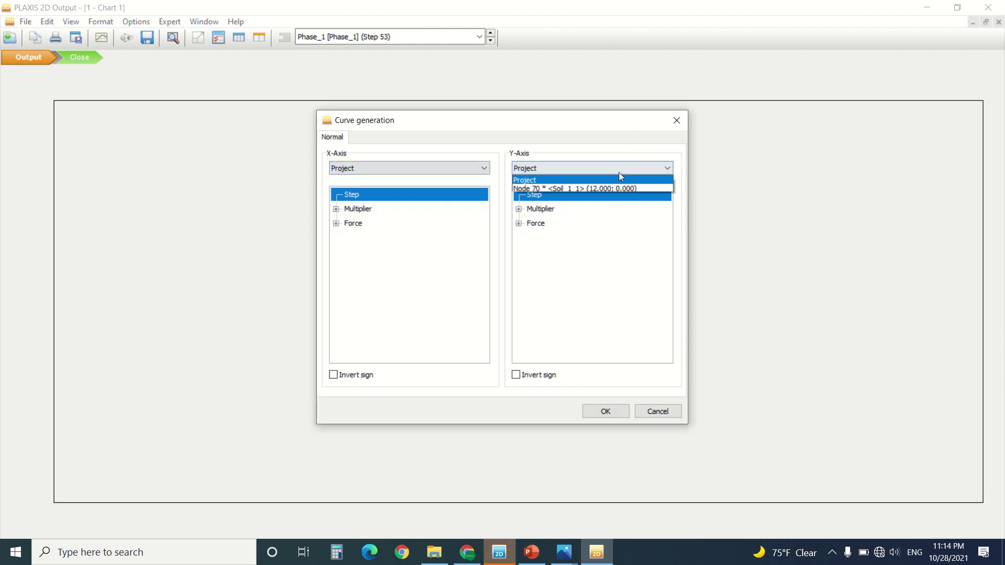
pyautogui.click(601, 190)
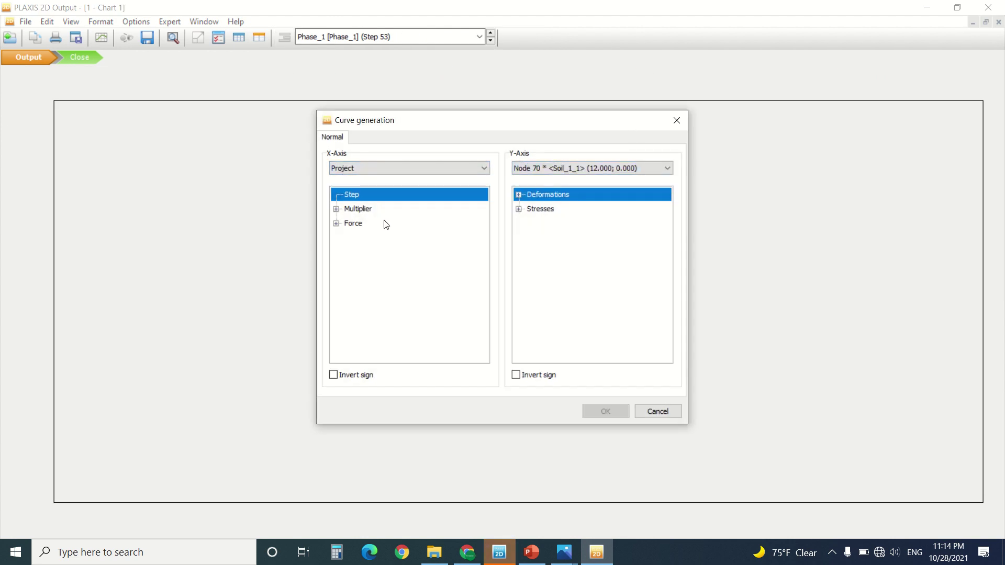
pyautogui.click(336, 209)
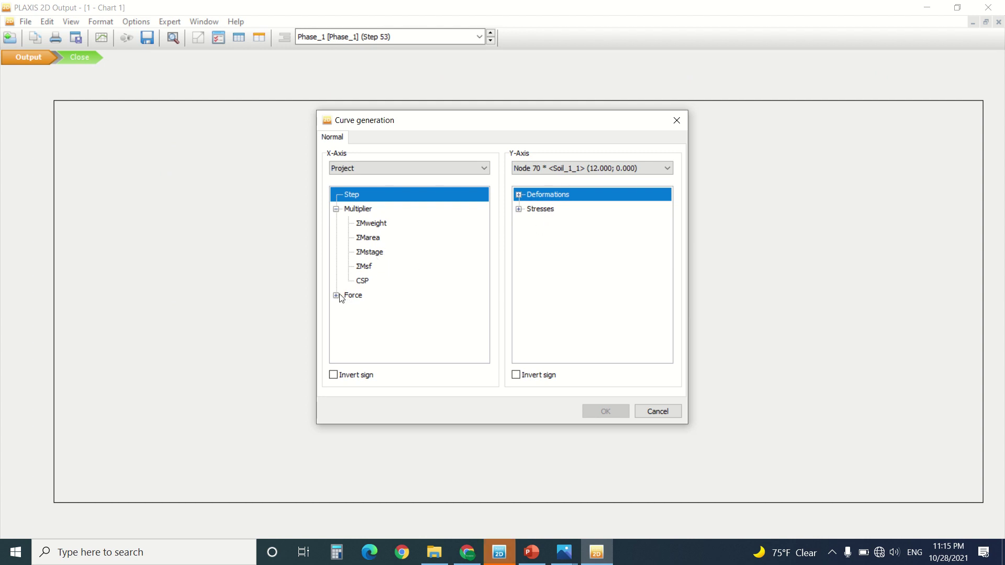
pyautogui.click(388, 266)
pyautogui.click(519, 196)
pyautogui.click(550, 209)
pyautogui.click(531, 209)
pyautogui.click(556, 223)
pyautogui.click(624, 411)
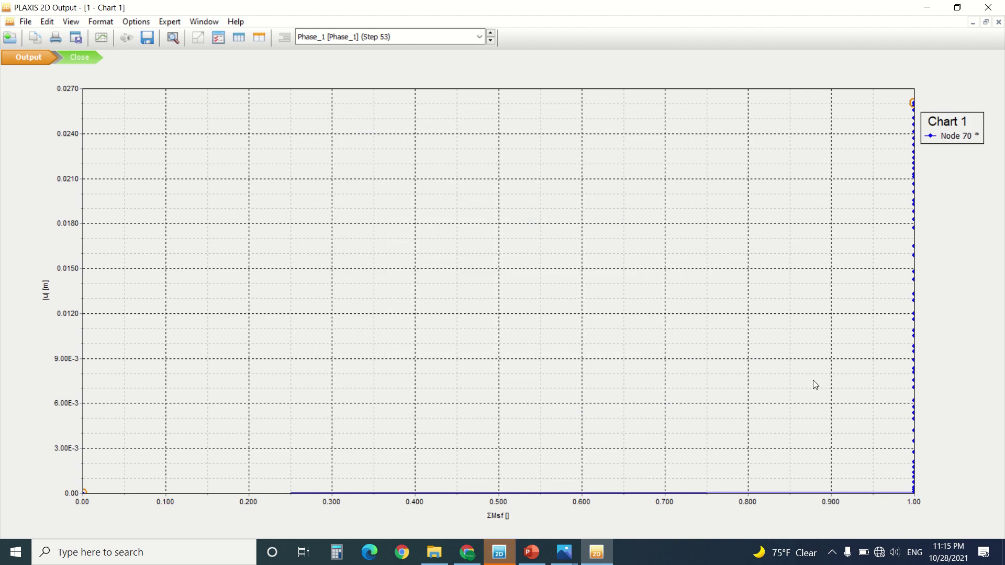
# Step: Close Chart 1 showing Node 70's |u| versus ΣMsf
pyautogui.click(92, 58)
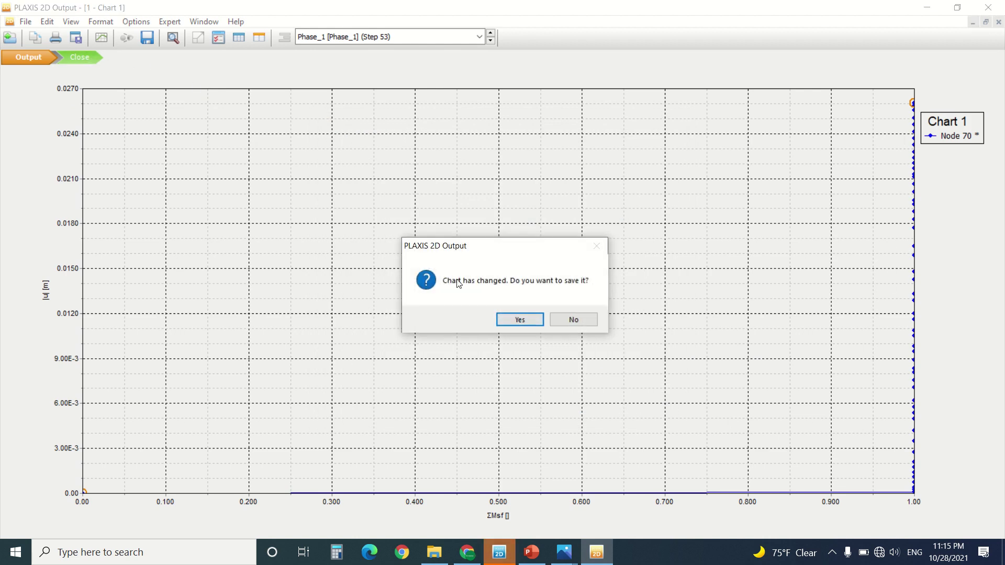